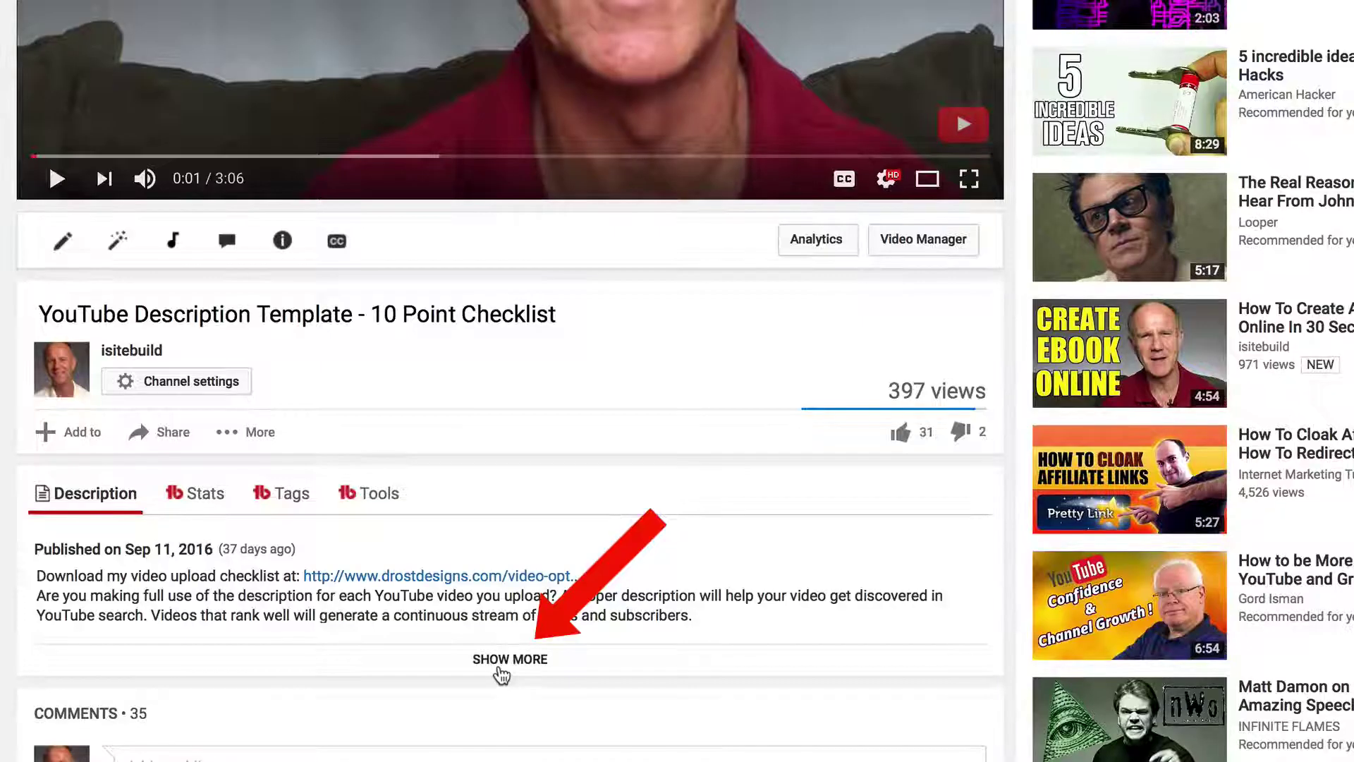
Expand the YouTube description and scroll through the 10 Point Video Description Template checklist.
left_click(504, 660)
scroll(589, 614, "down", 3)
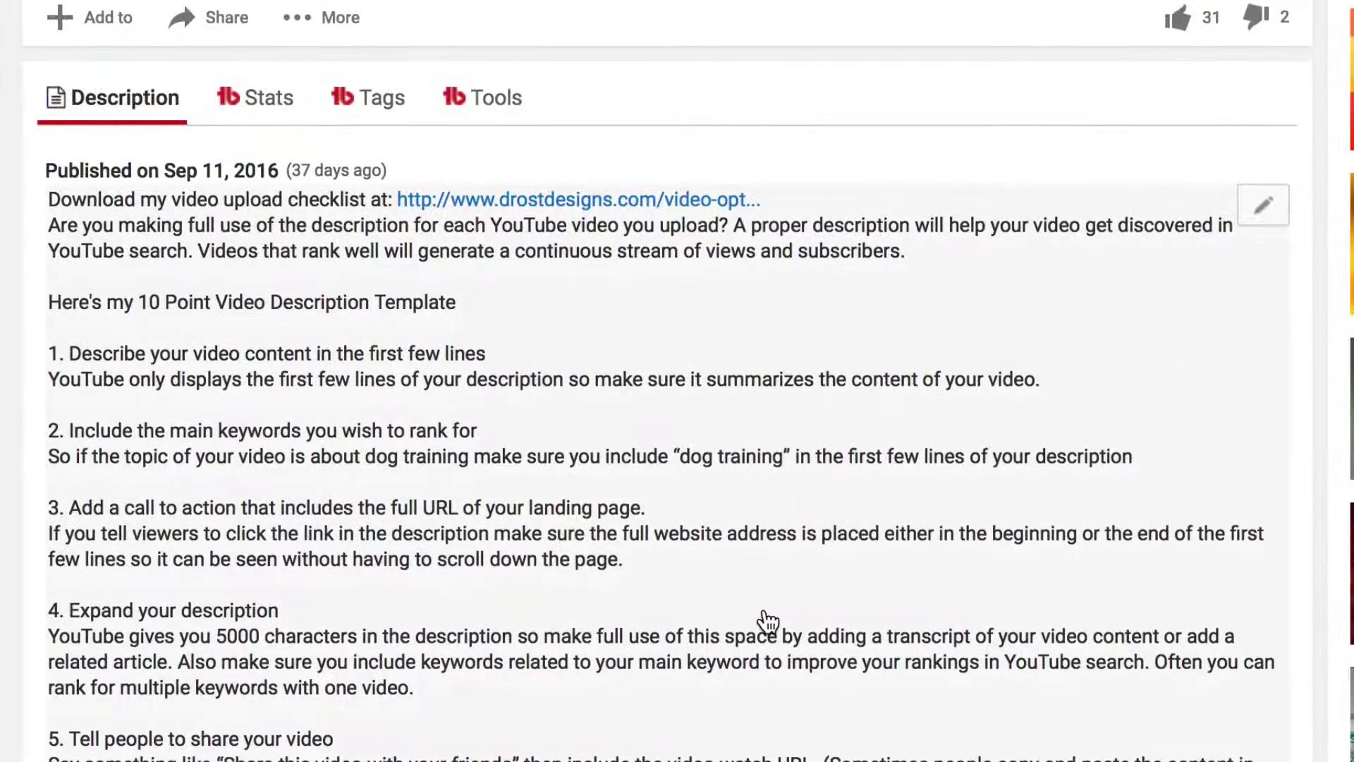
scroll(767, 621, "down", 3)
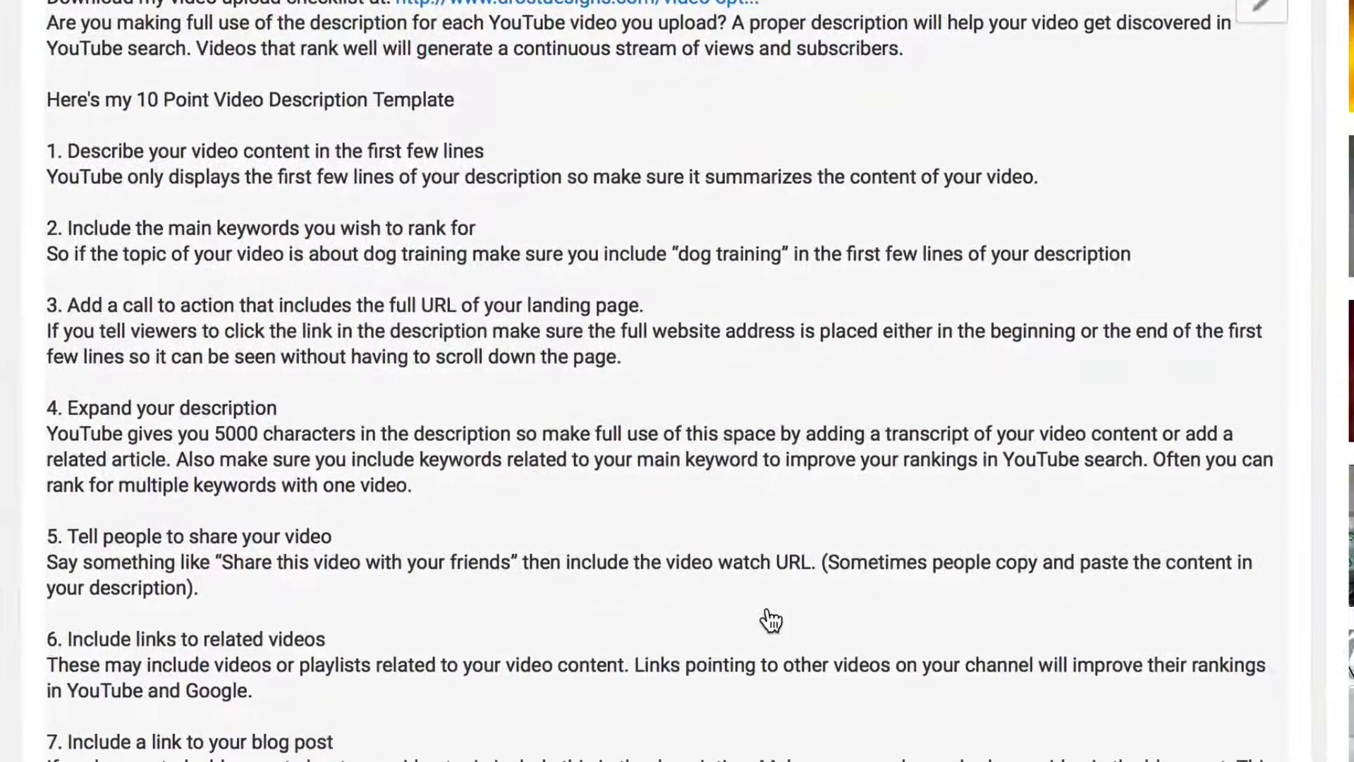
left_click_drag(46, 22, 1024, 550)
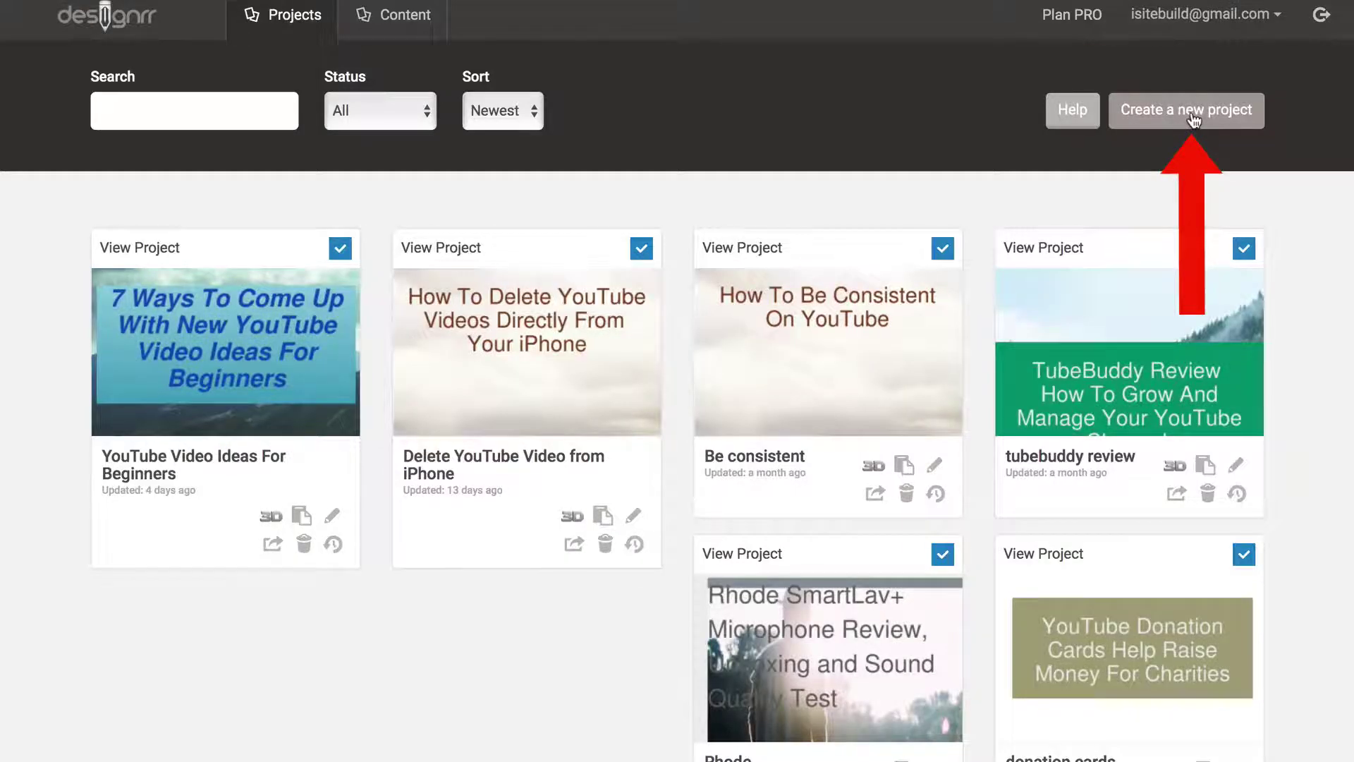
Start a new Designrr project from the drostdesigns.com youtube-video-description-template blog post URL.
left_click(1191, 117)
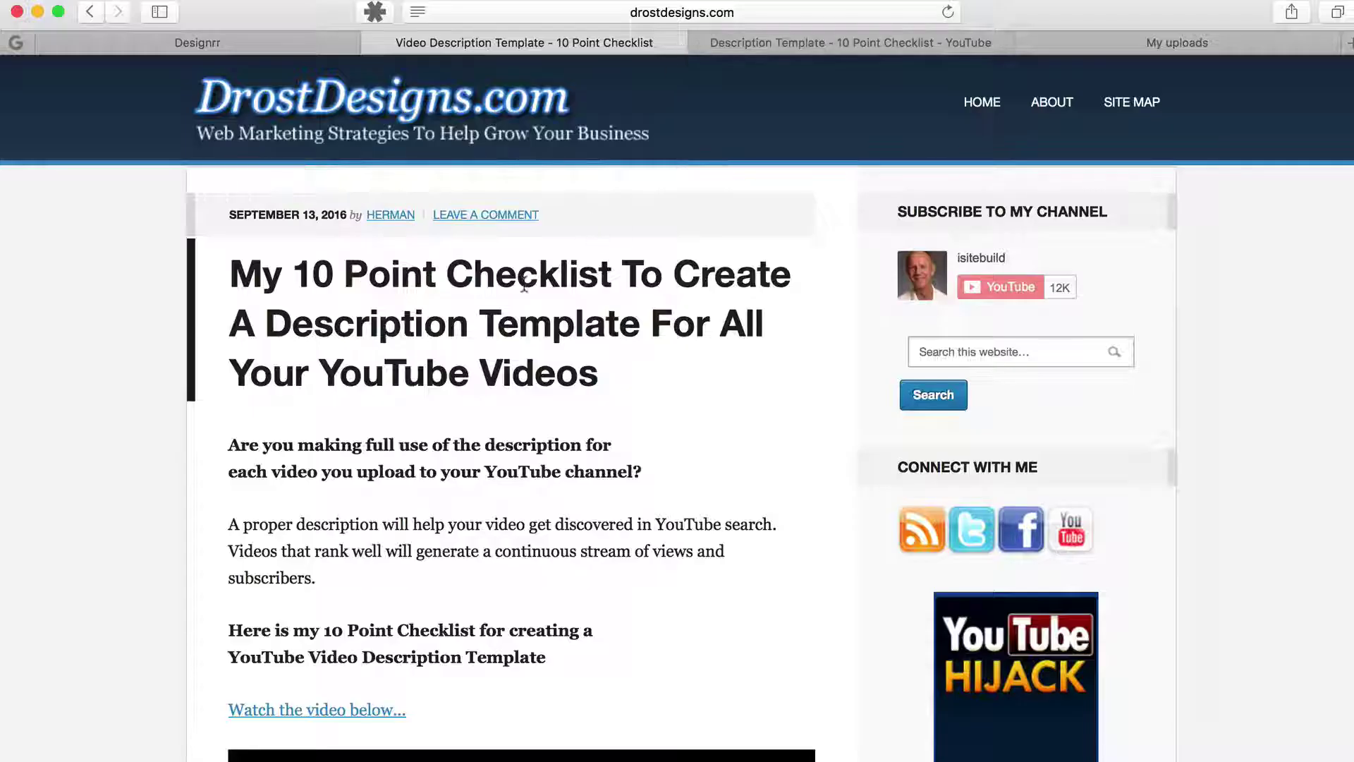
left_click(607, 12)
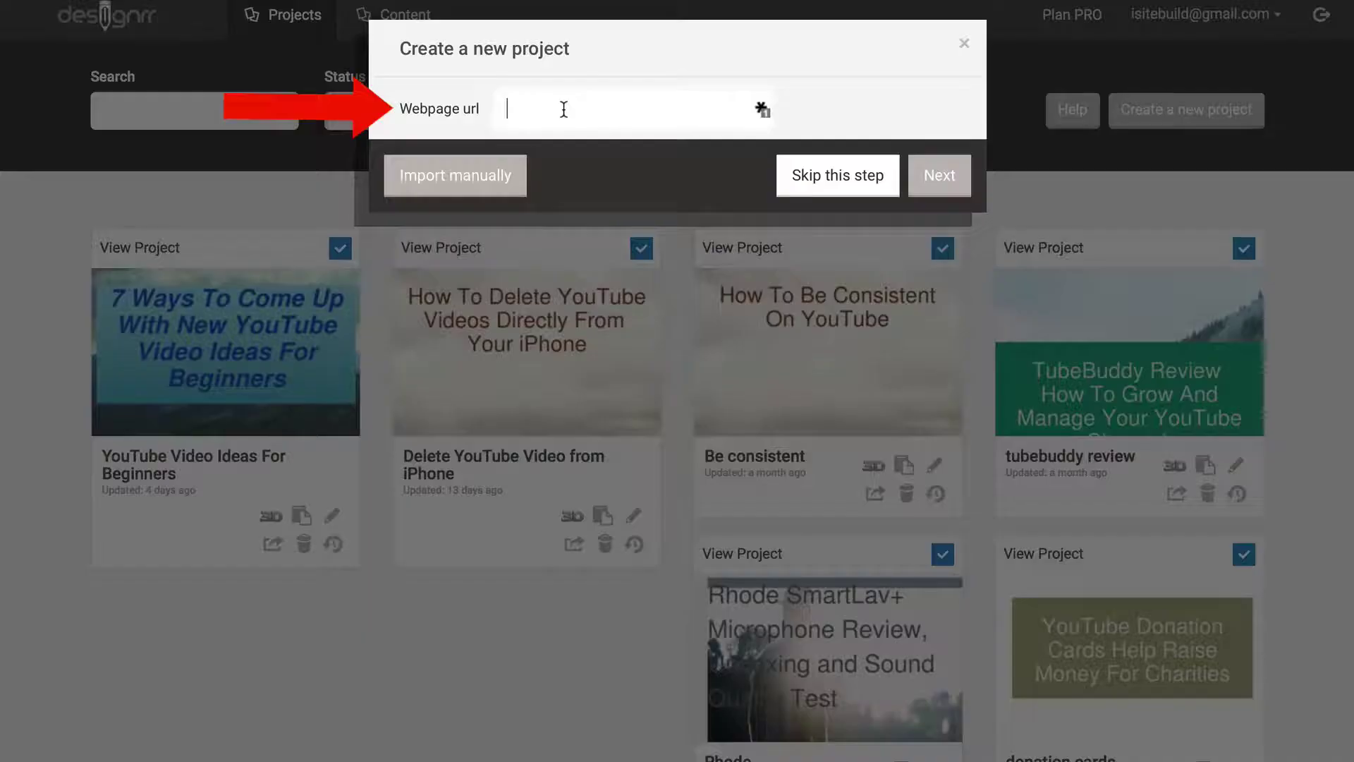
key("super+v")
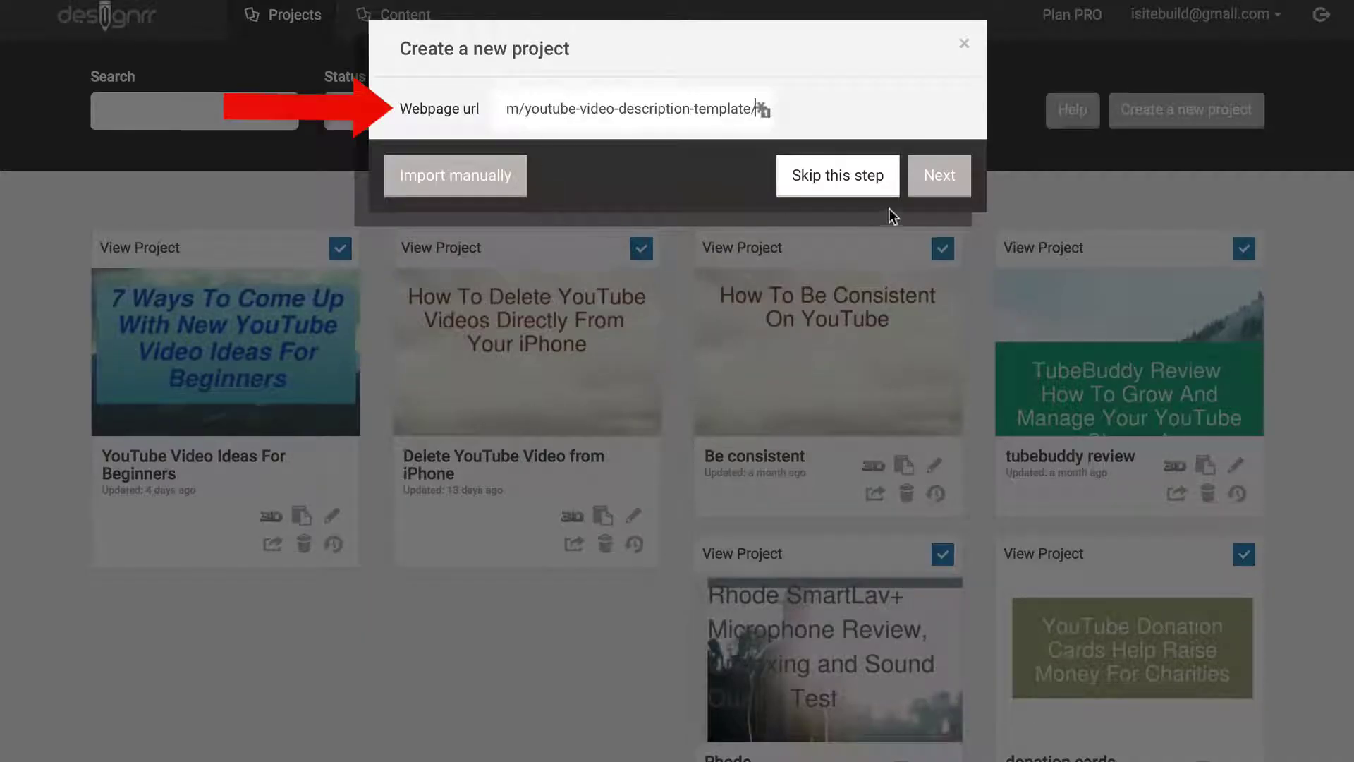
Create the project 'Video Description Template' using the London template.
left_click(939, 175)
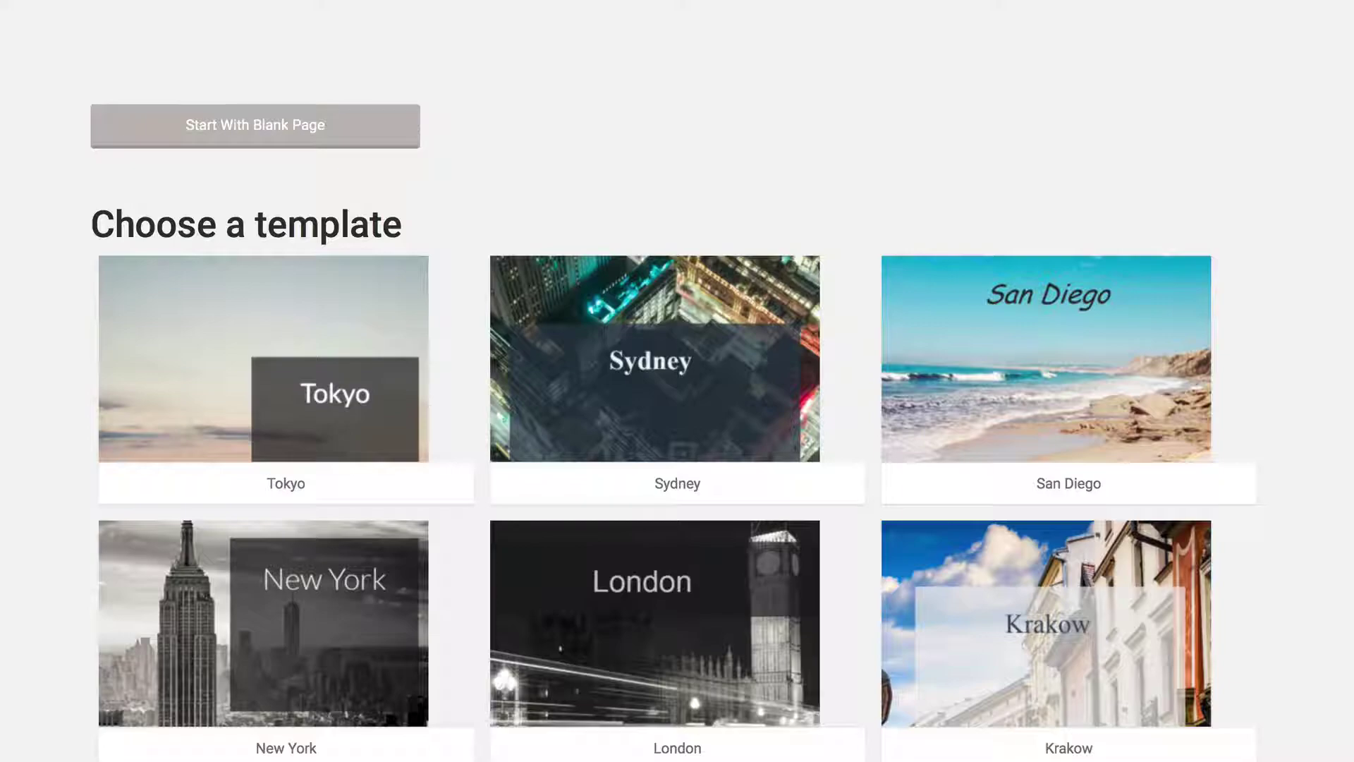
left_click(679, 619)
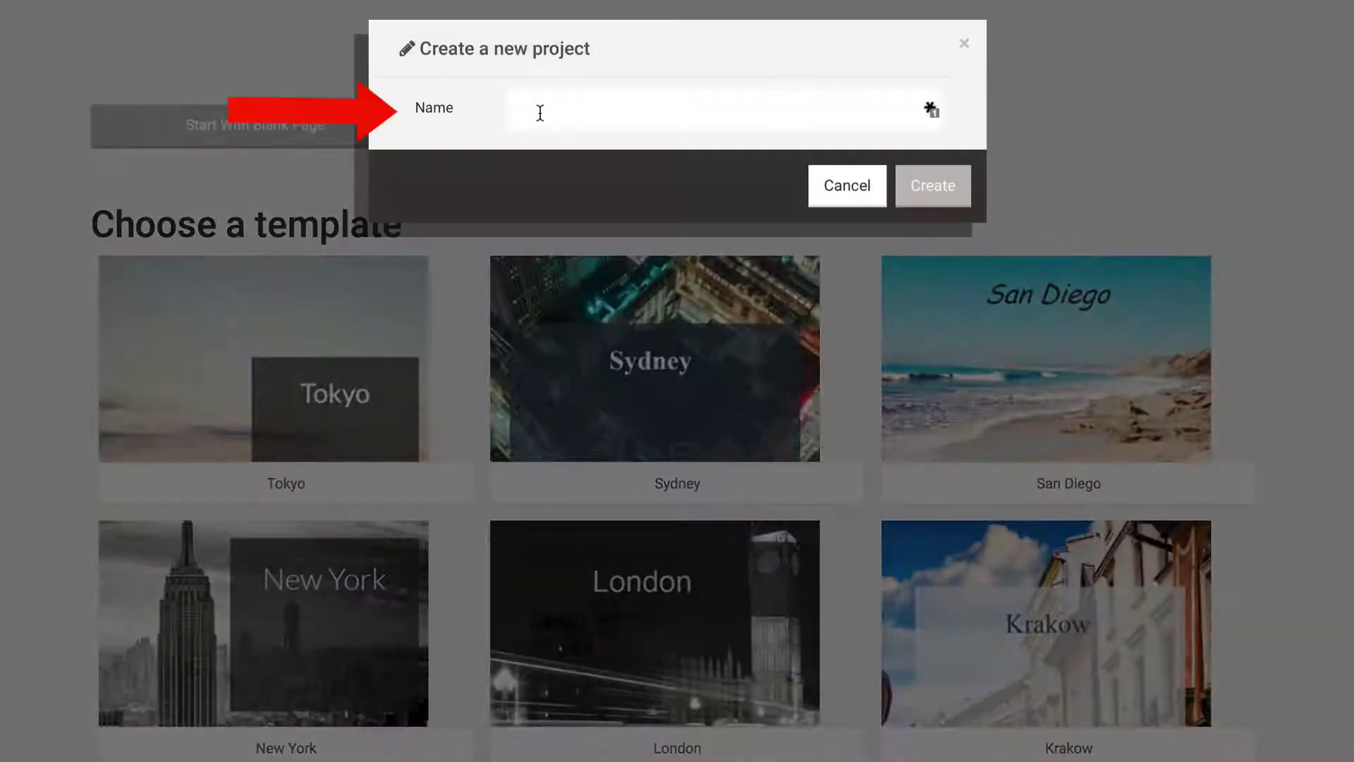
type("Video ")
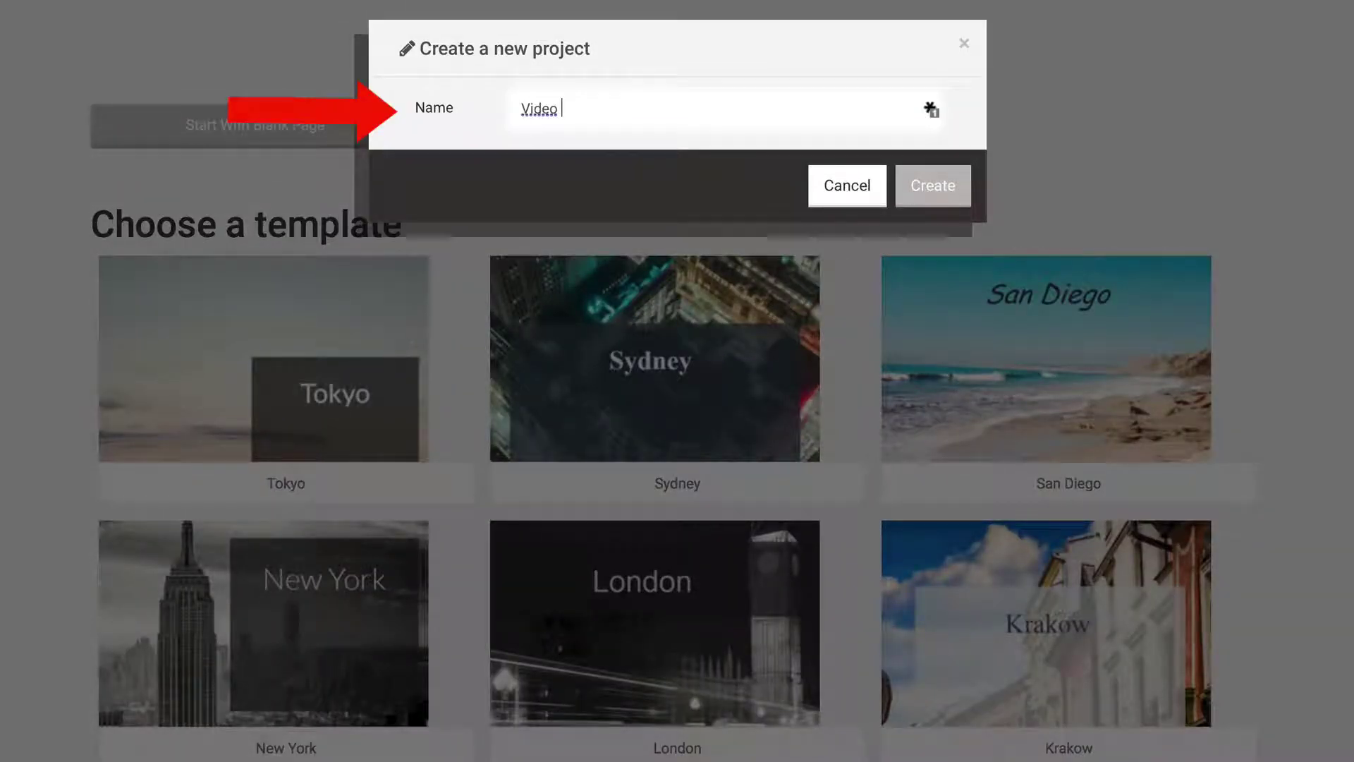
type("Description Template")
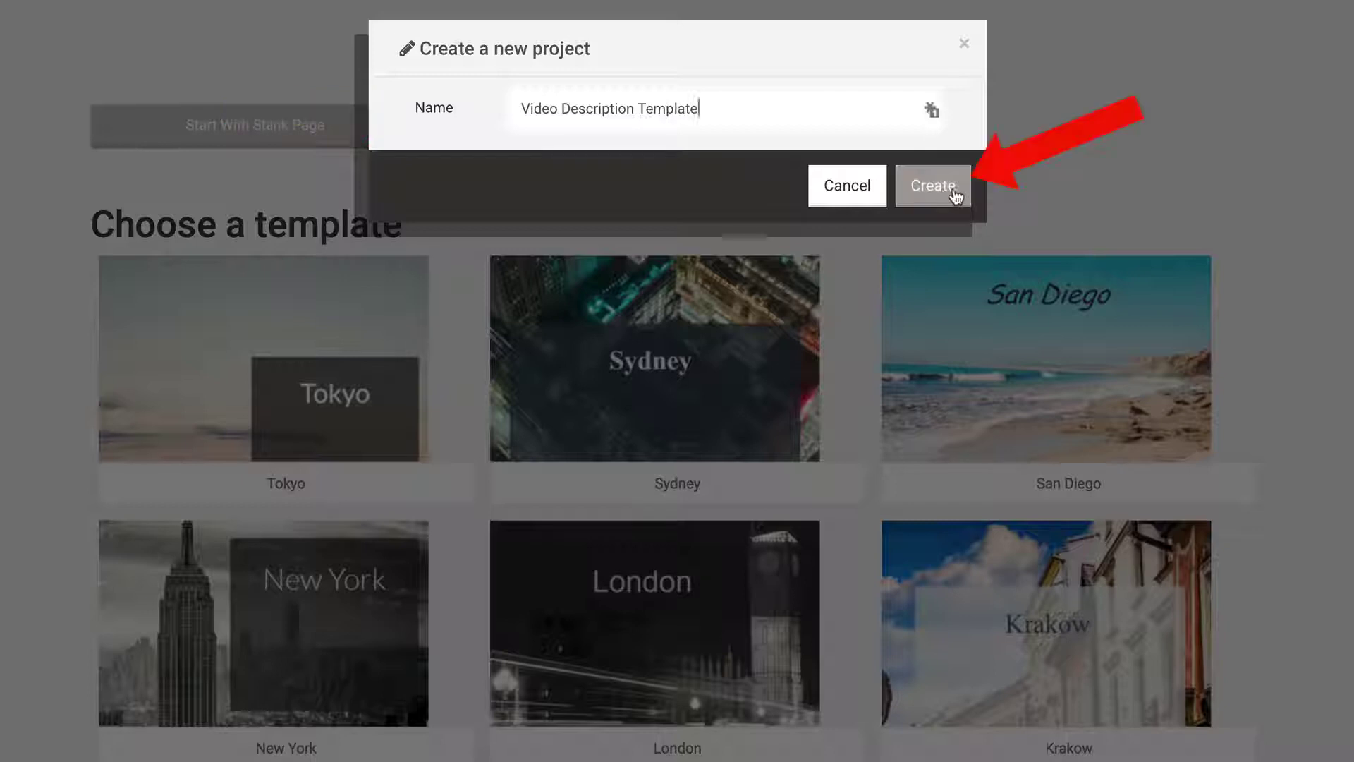
left_click(945, 189)
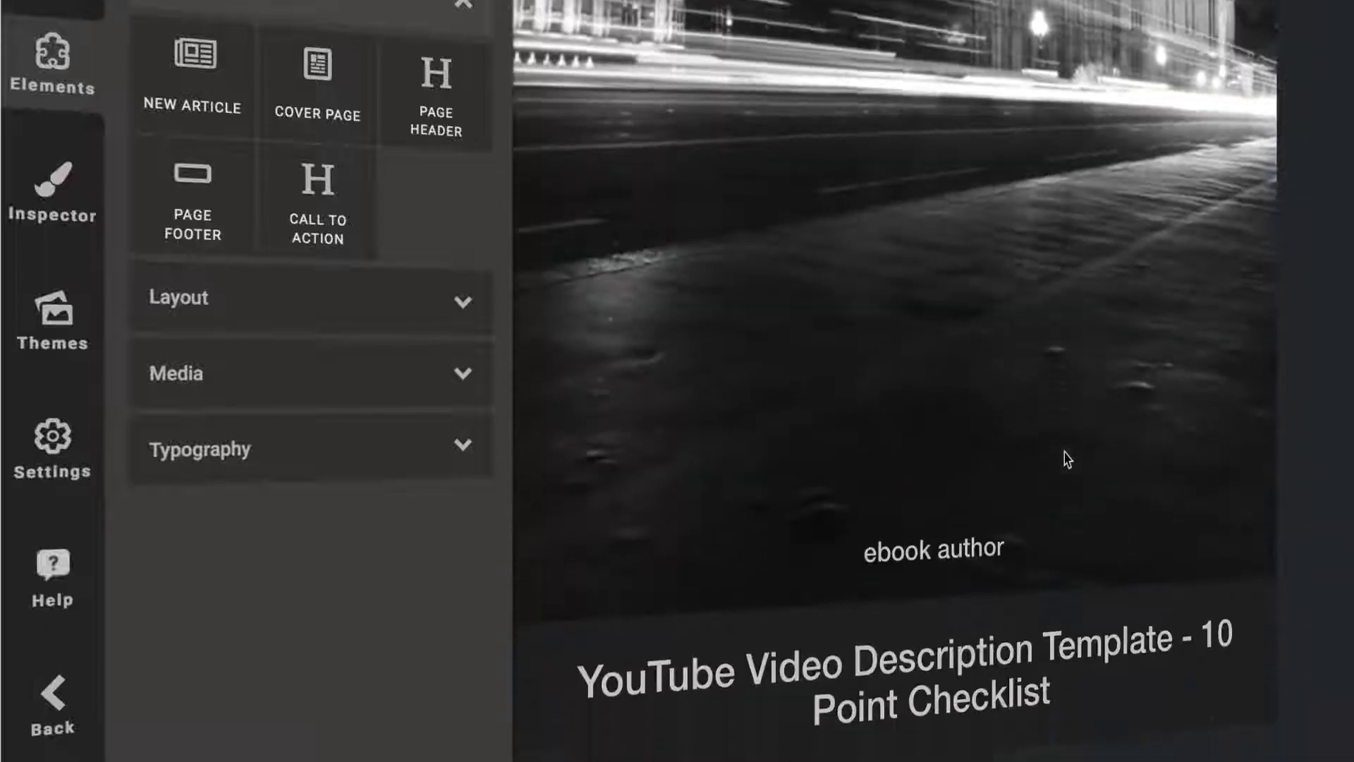
Replace the cover's 'ebook author' placeholder with the author's name, preview, and publish as PDF.
scroll(1065, 452, "down", 15)
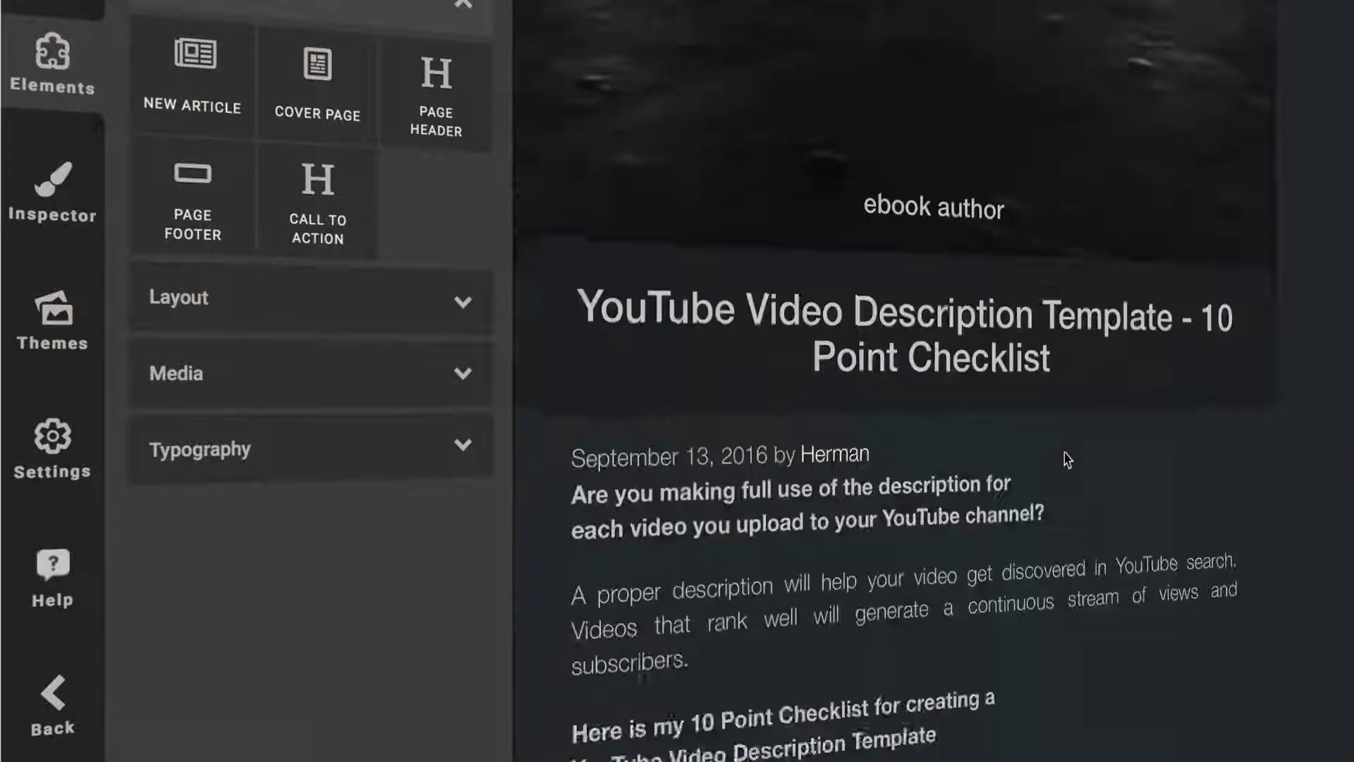
scroll(1067, 458, "down", 15)
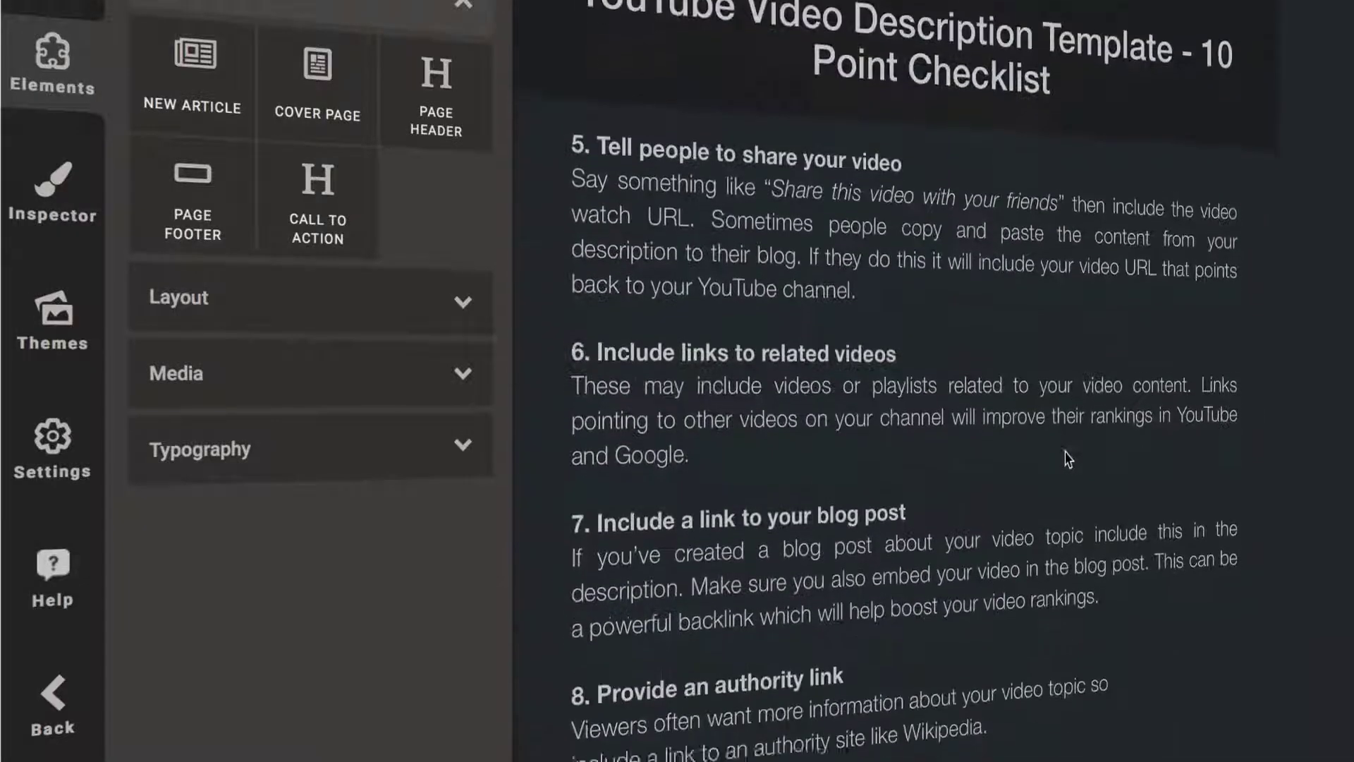
left_click_drag(867, 612, 694, 612)
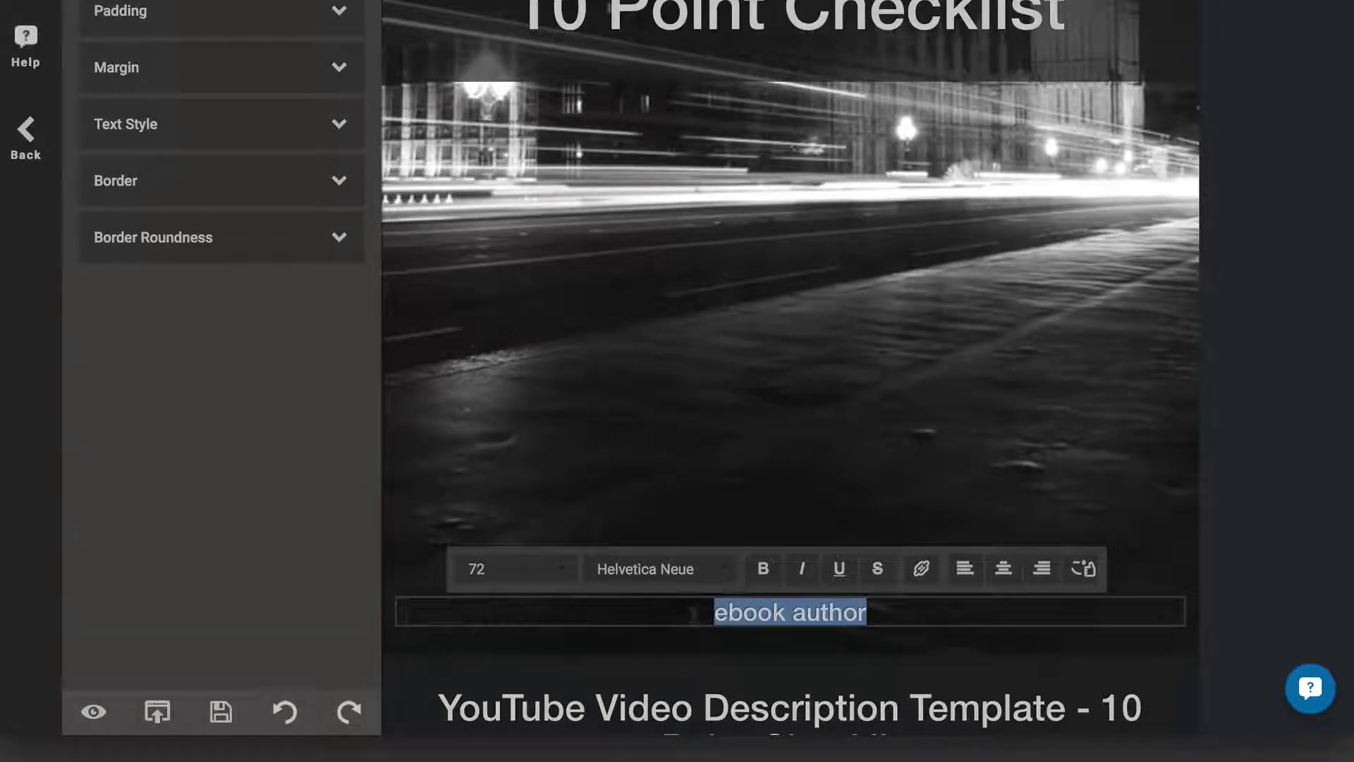
type("Herman Drost")
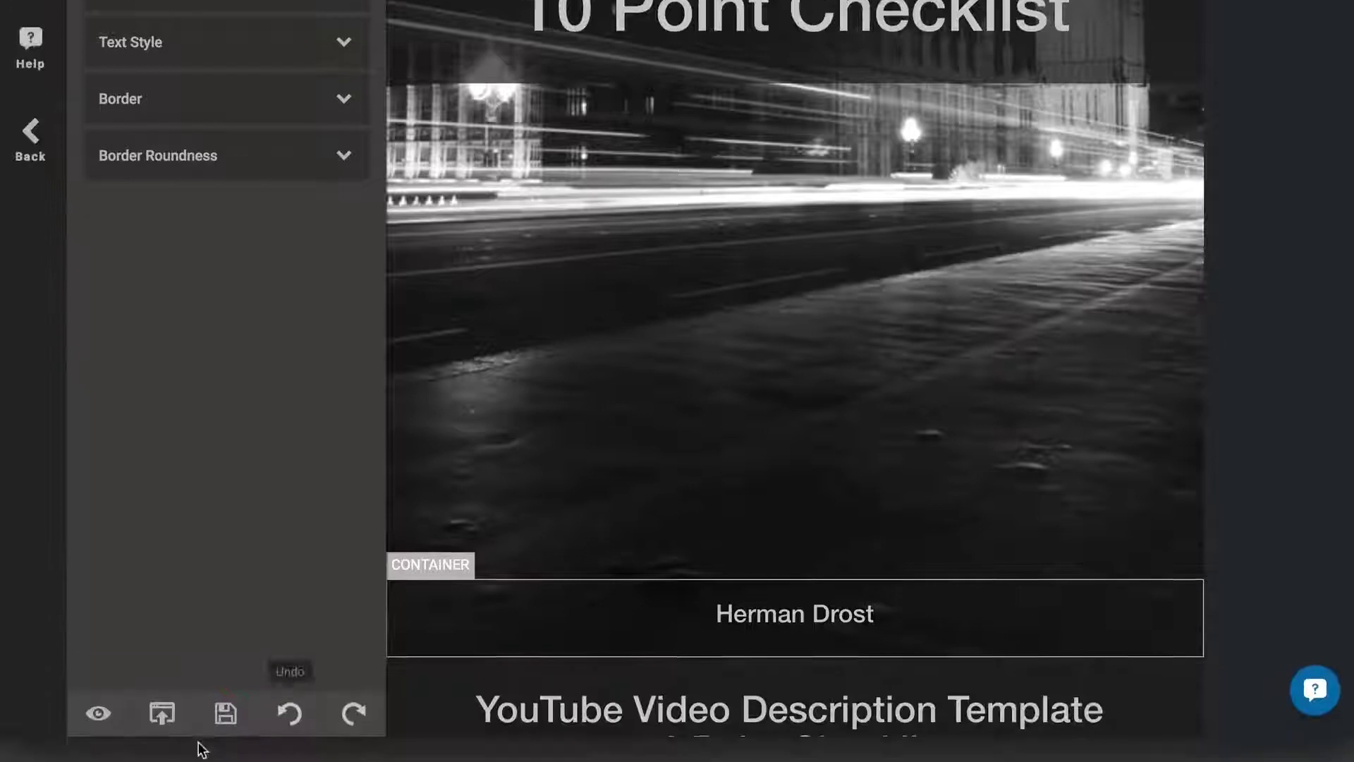
left_click(100, 705)
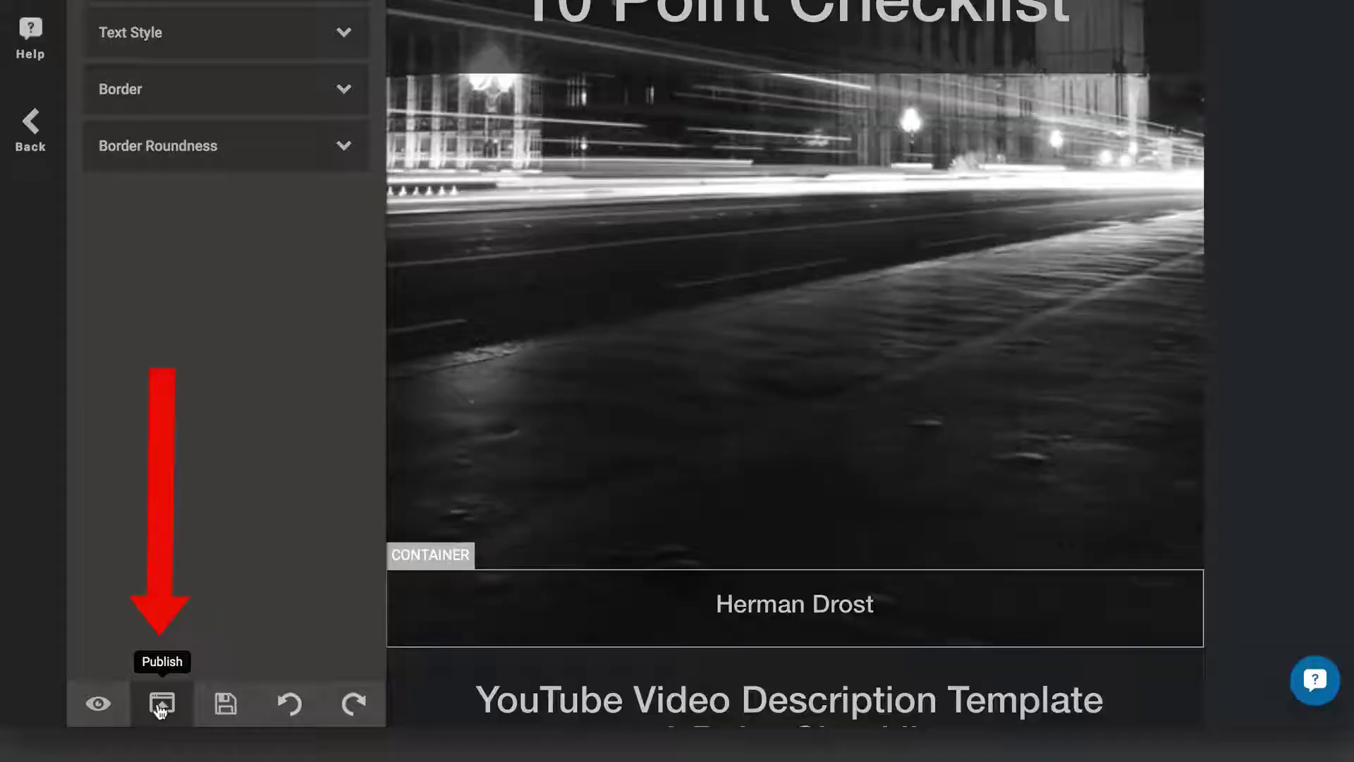
left_click(162, 704)
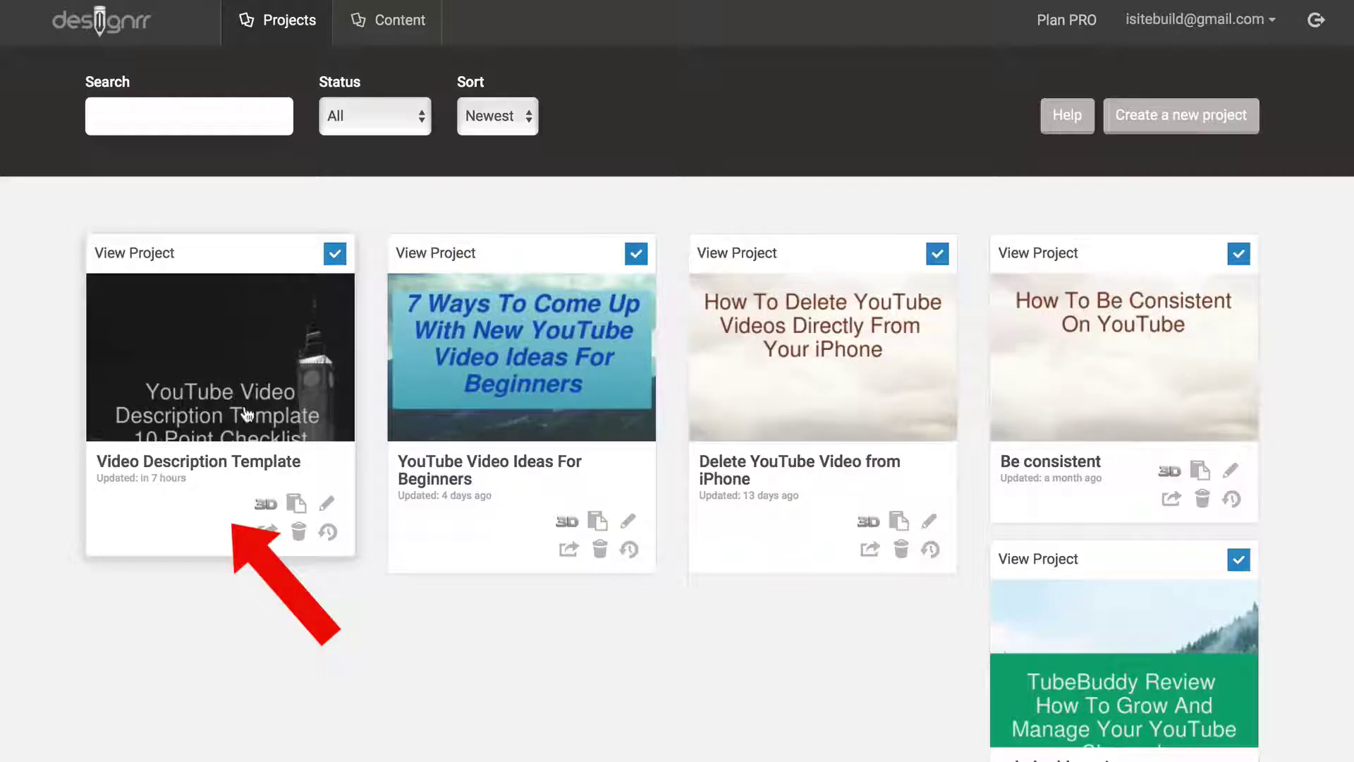
Export the generated PDF to the Desktop as 'YouTube Description Template'.
left_click(268, 540)
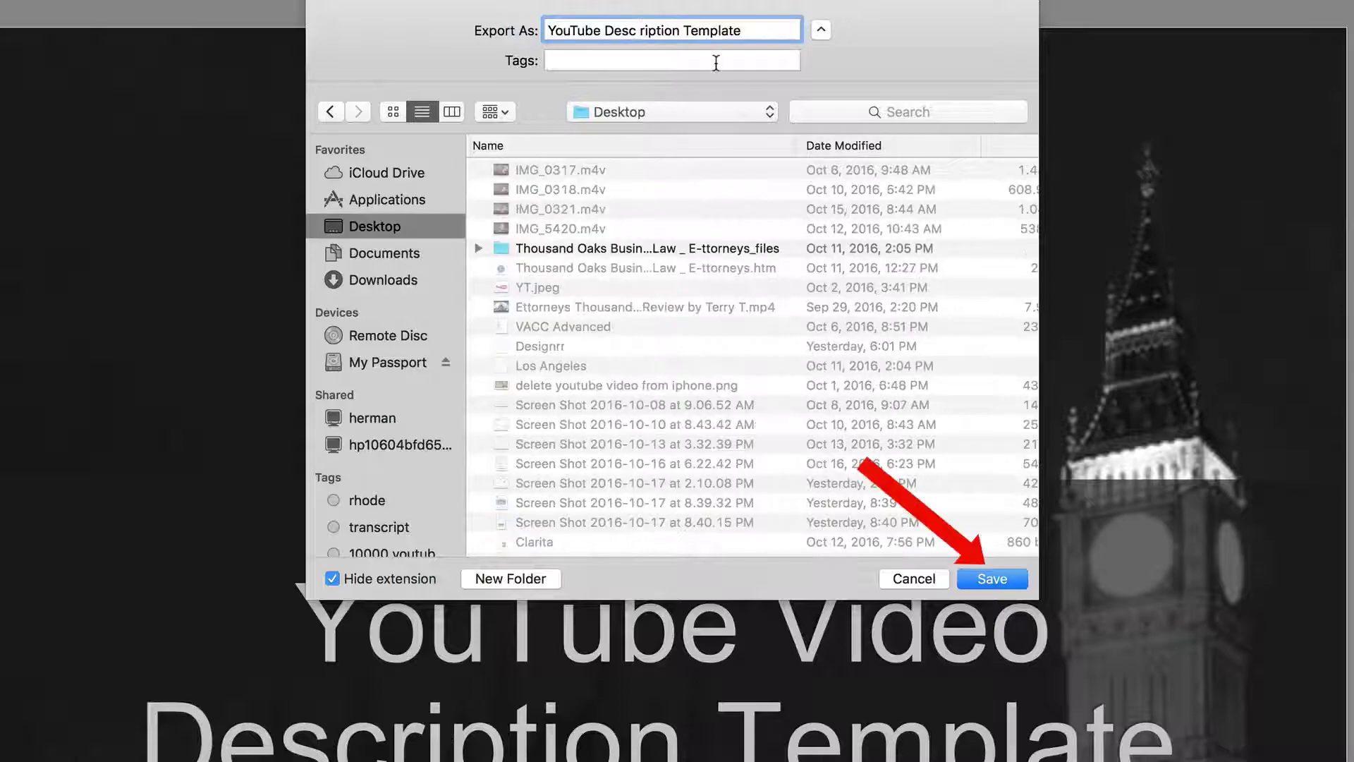
key("BackSpace")
key("Return")
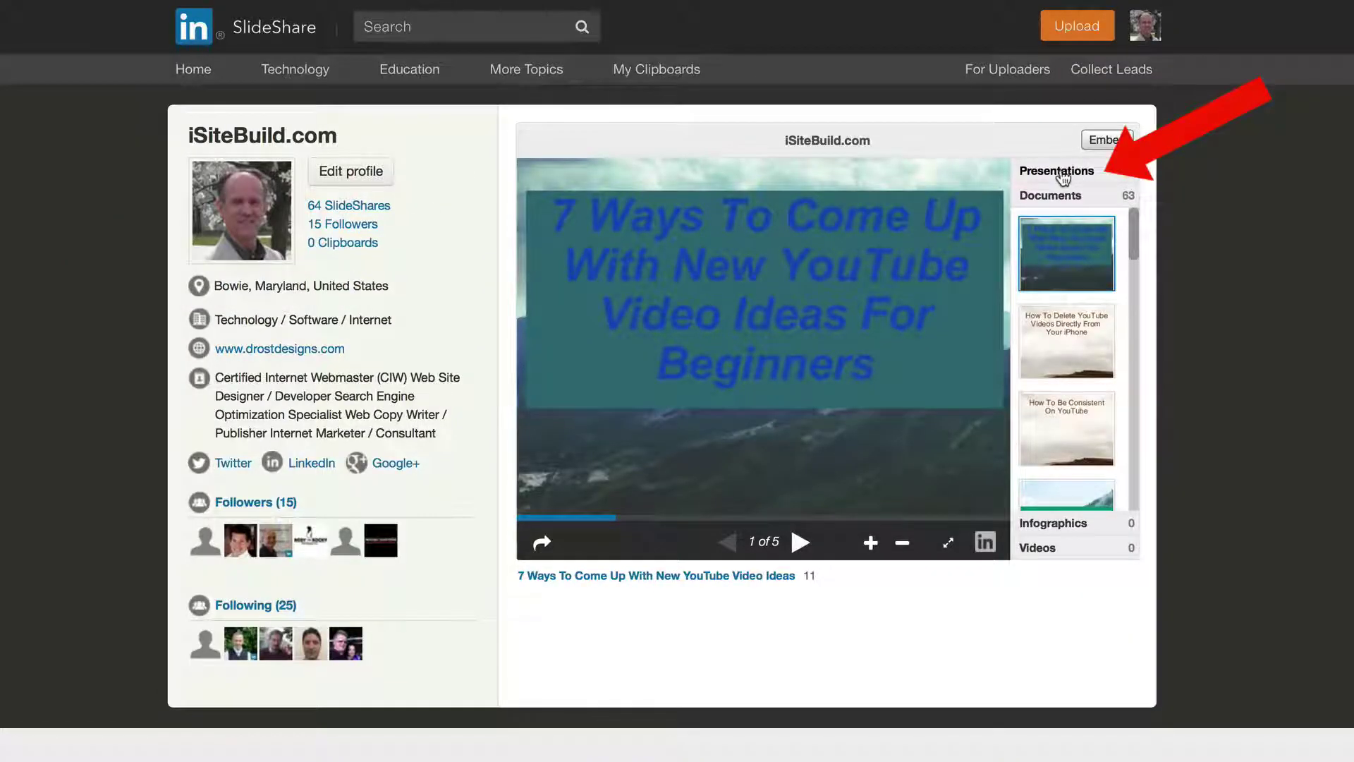
Upload the YouTube Description Template PDF as a new SlideShare presentation.
left_click(1063, 176)
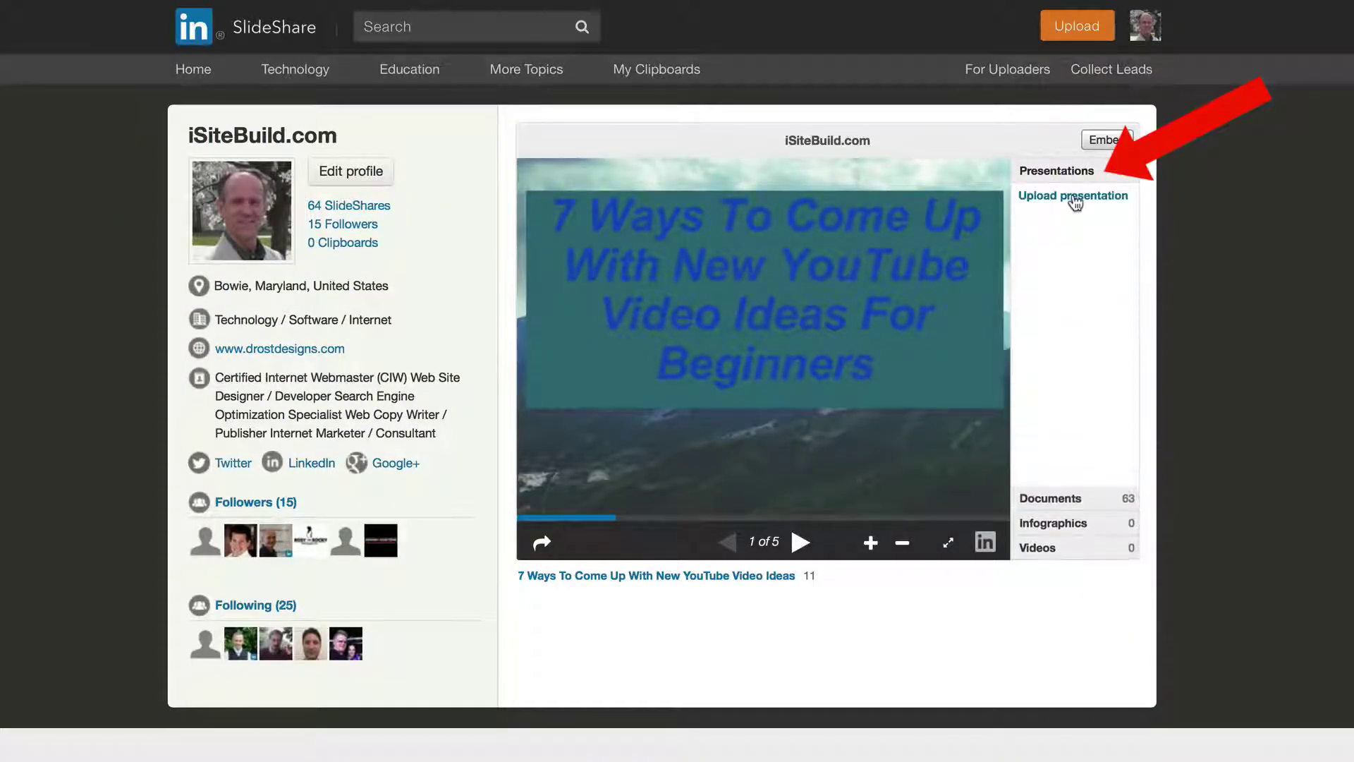
left_click(1073, 196)
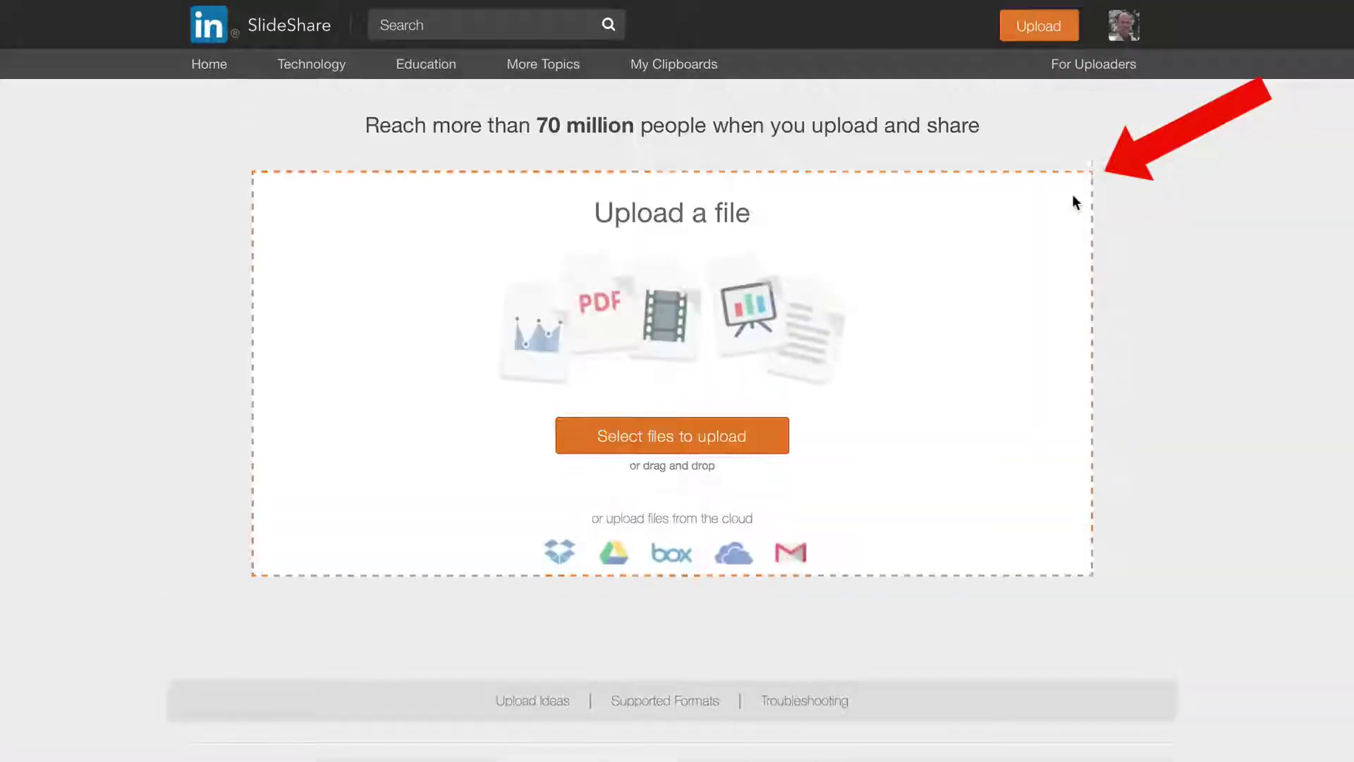
left_click(692, 446)
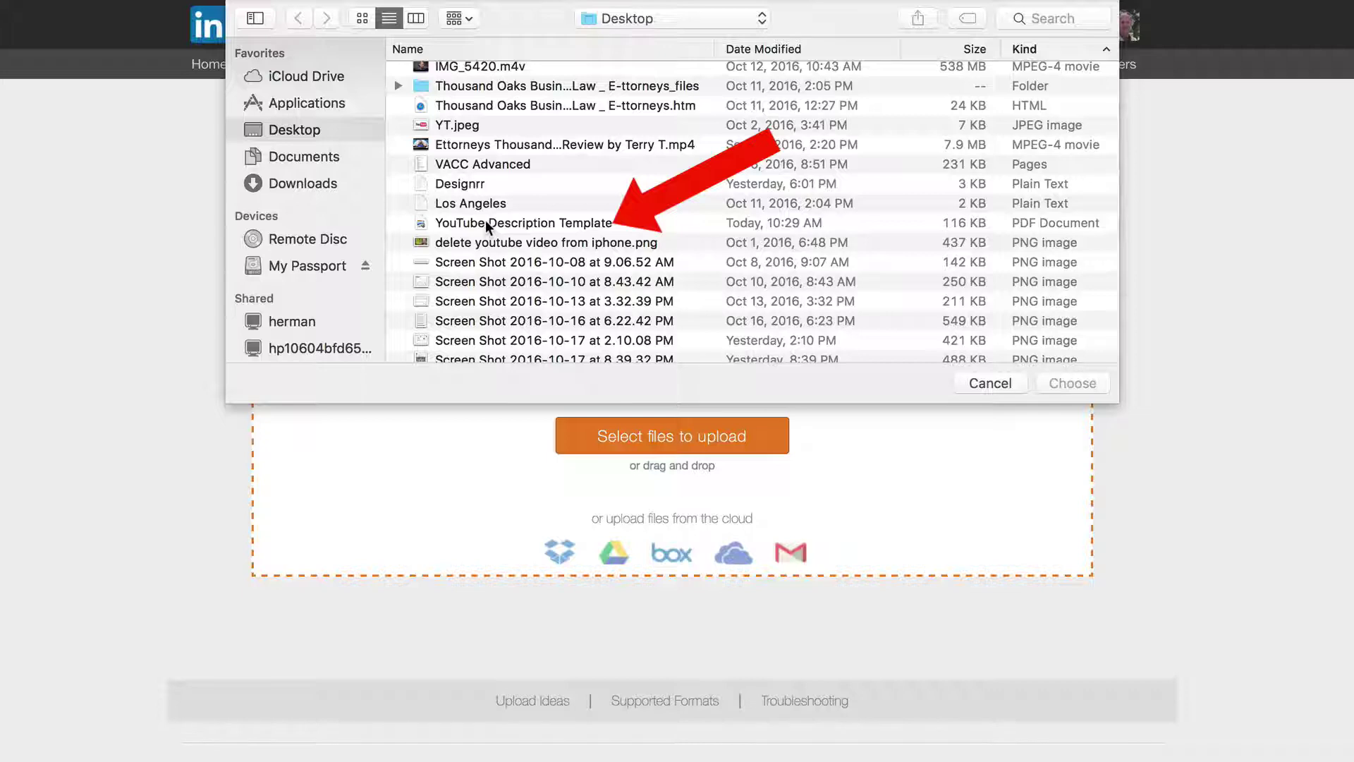
left_click(486, 221)
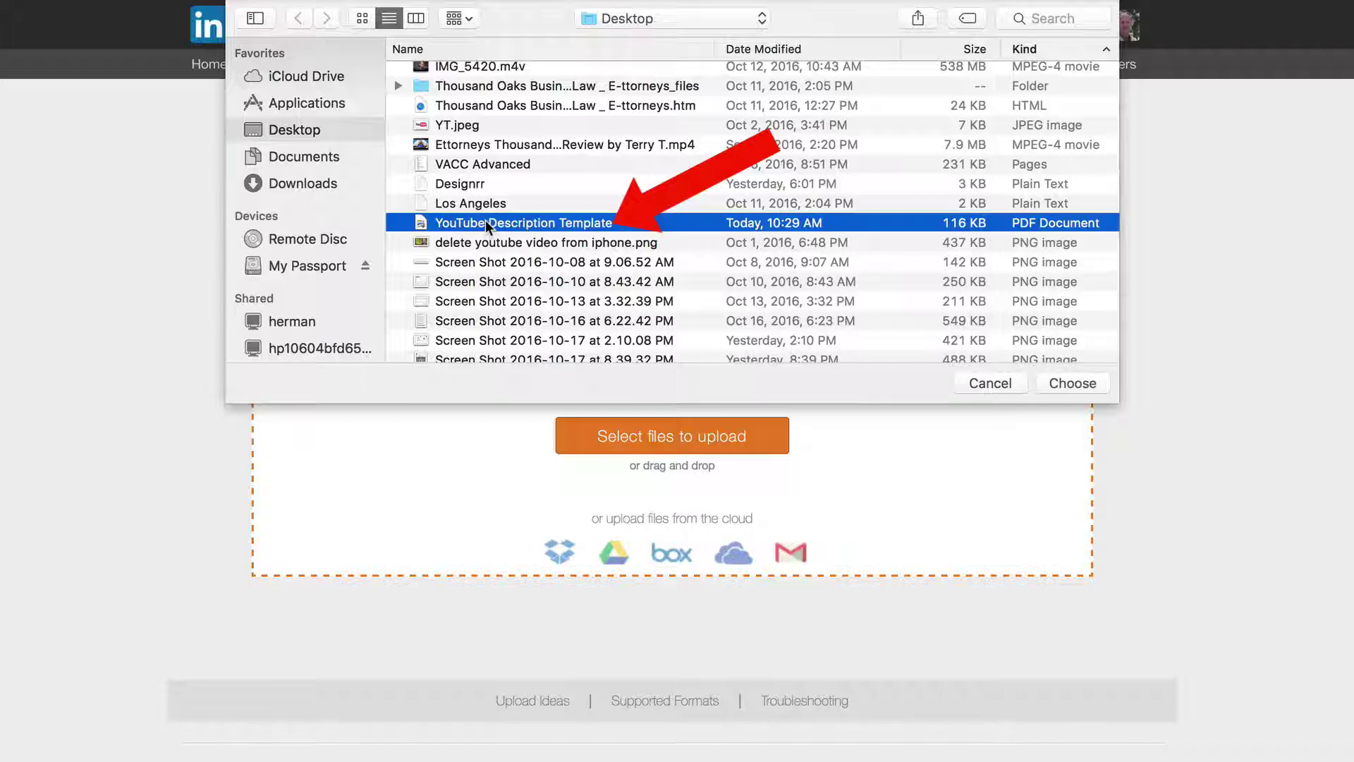
left_click(1073, 384)
Title the upload '10 Point Video Description Template' and paste the blog intro and video link as description.
type("10 Point Video Description Template")
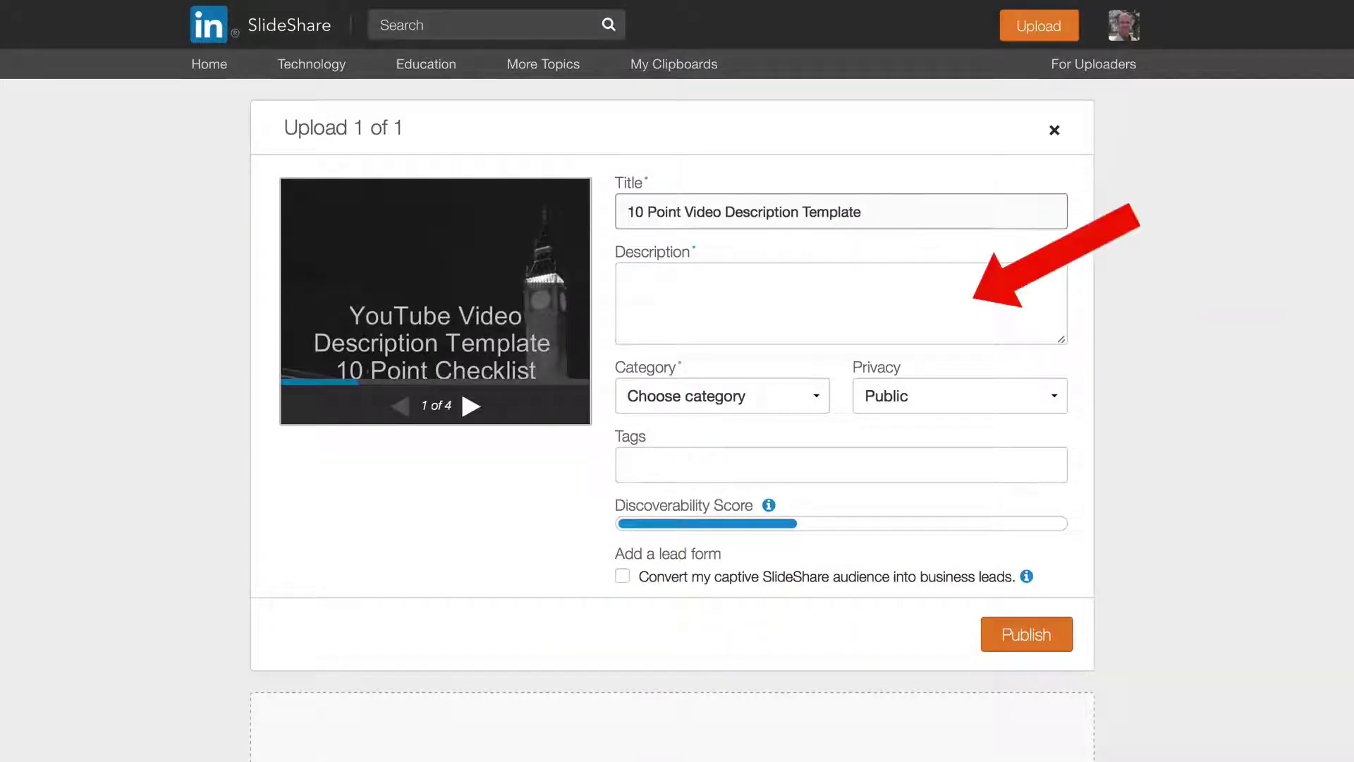
key("Tab")
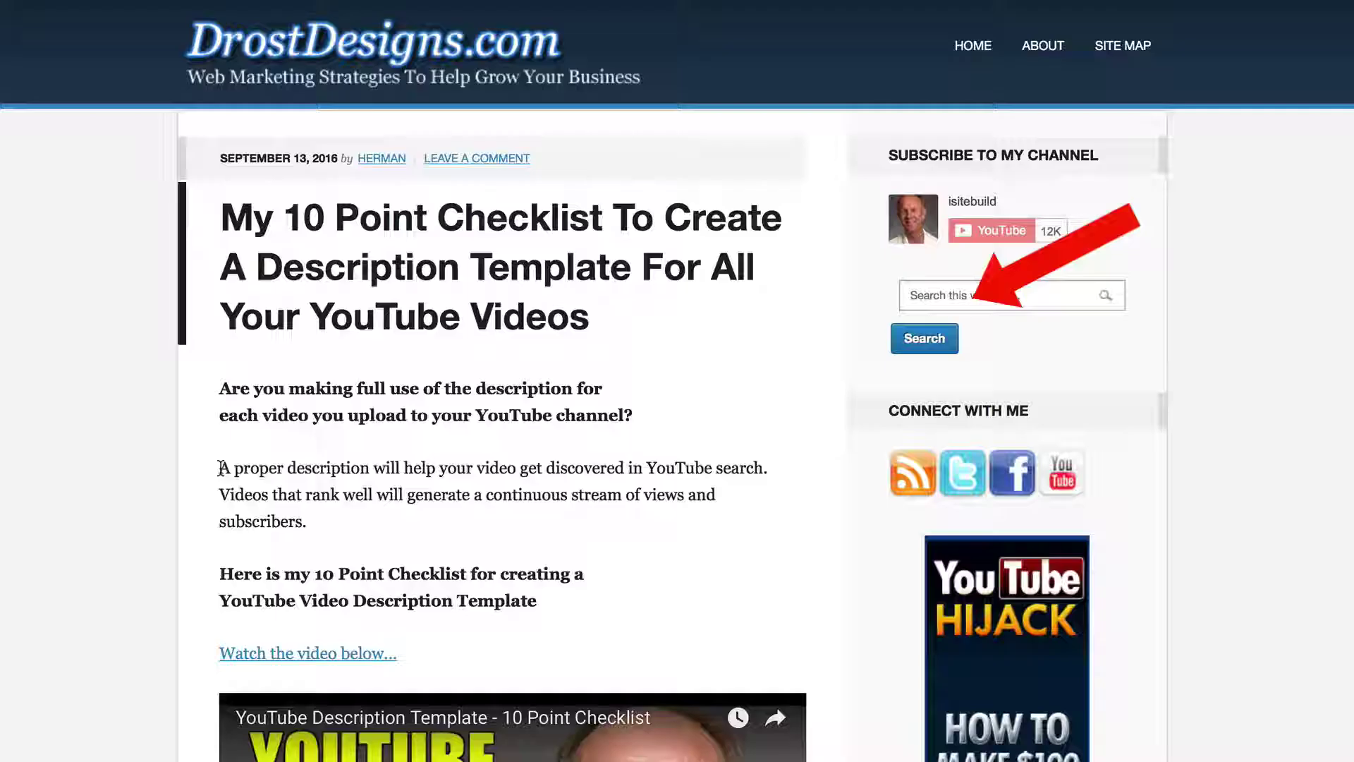
left_click_drag(219, 467, 587, 603)
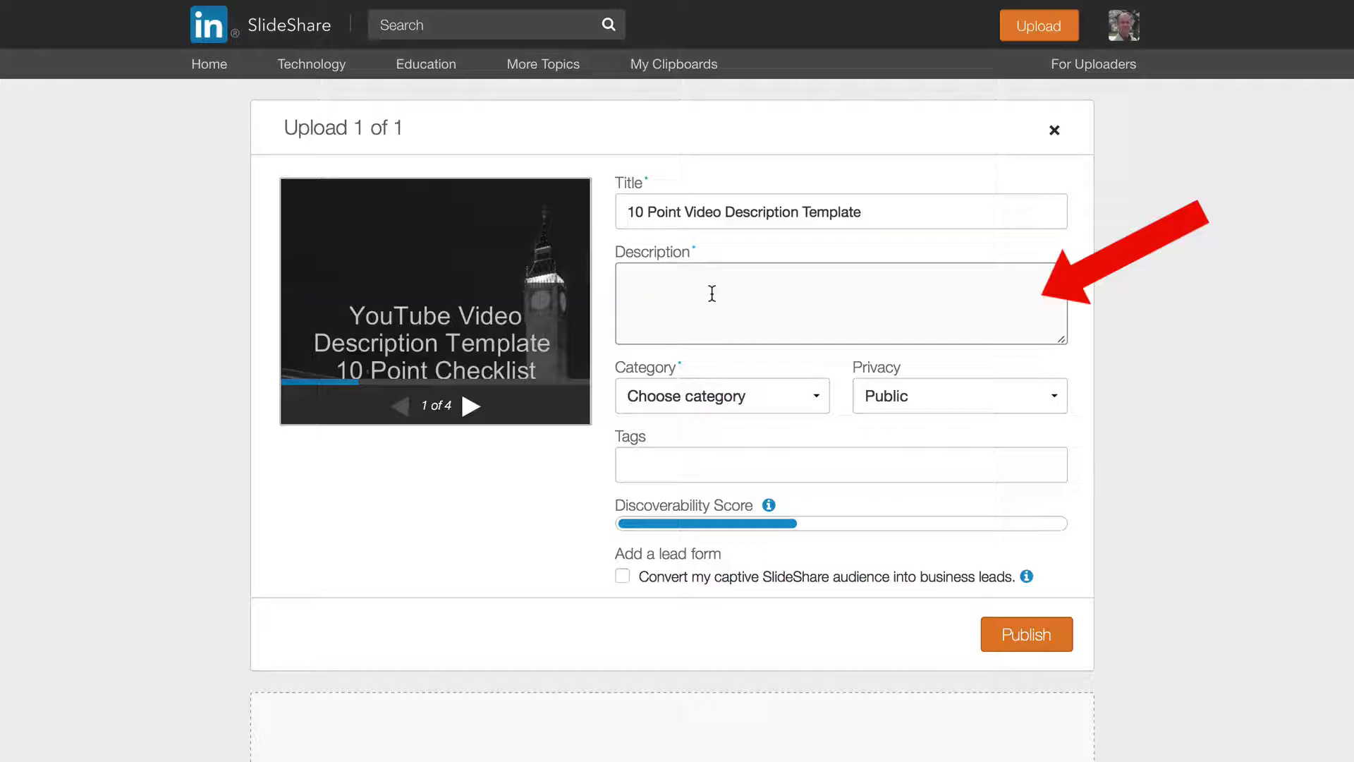
type("A proper description will help your video get discovered in YouTube search. Videos that rank well will generate a continuous stream of views and subscribers. Here is my 10 Point Checklist for creating a YouTube Video Description Template")
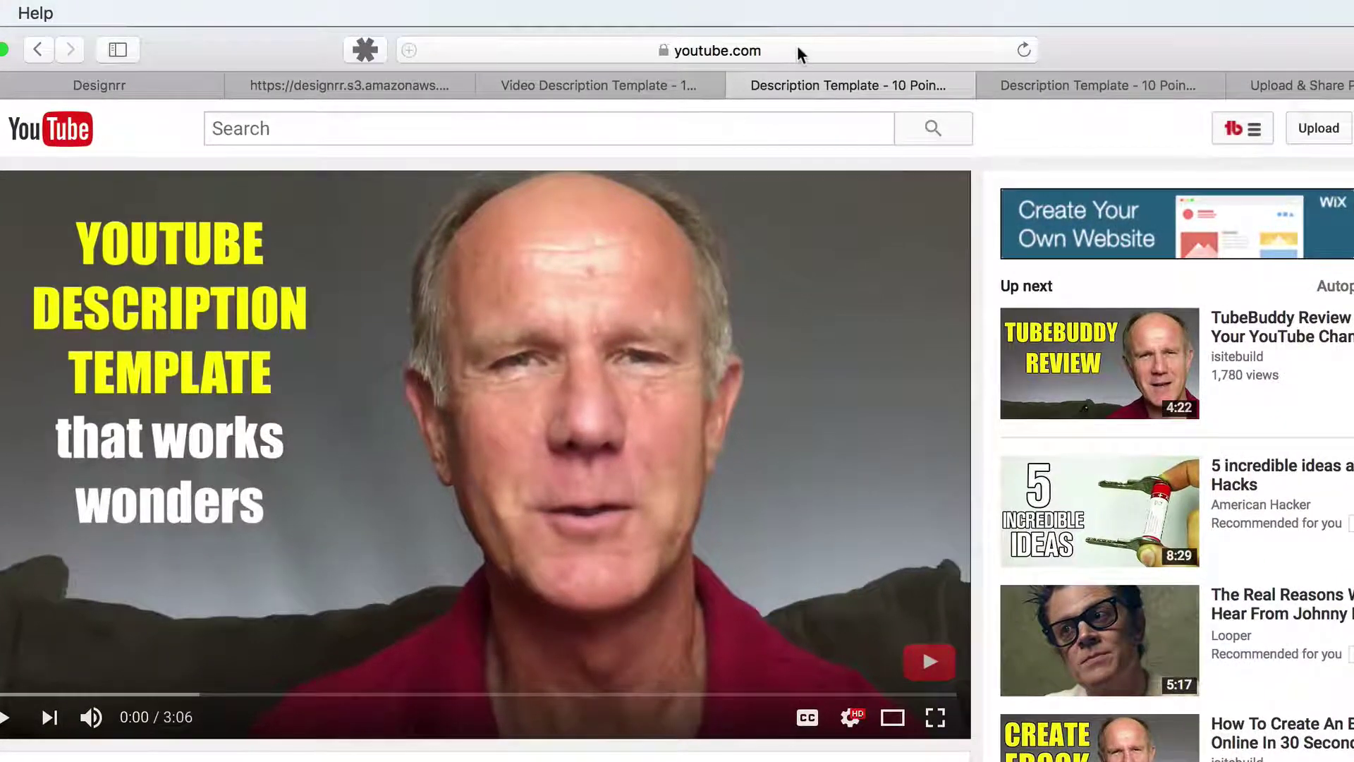
left_click(797, 49)
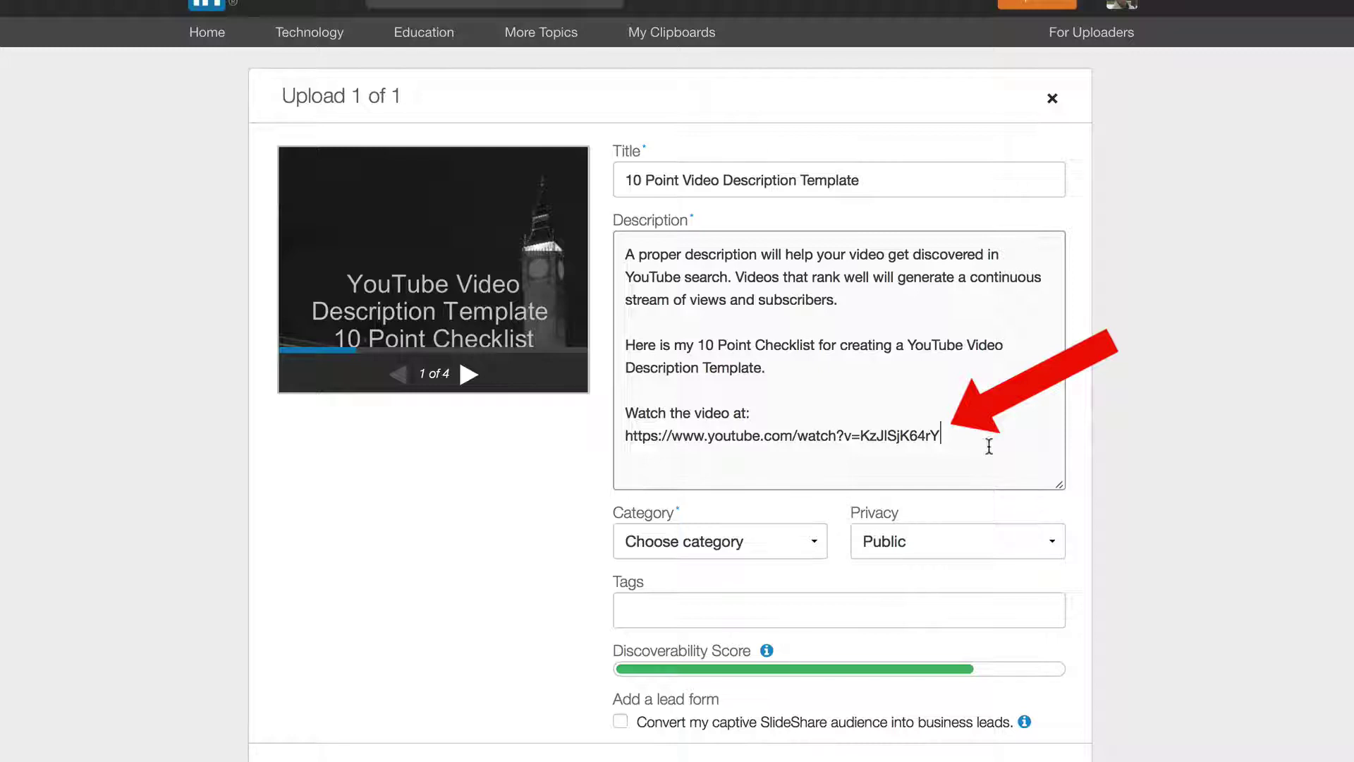
Set category to Social Media and add tags 'youtube description template' and 'video description checklist'.
left_click(818, 543)
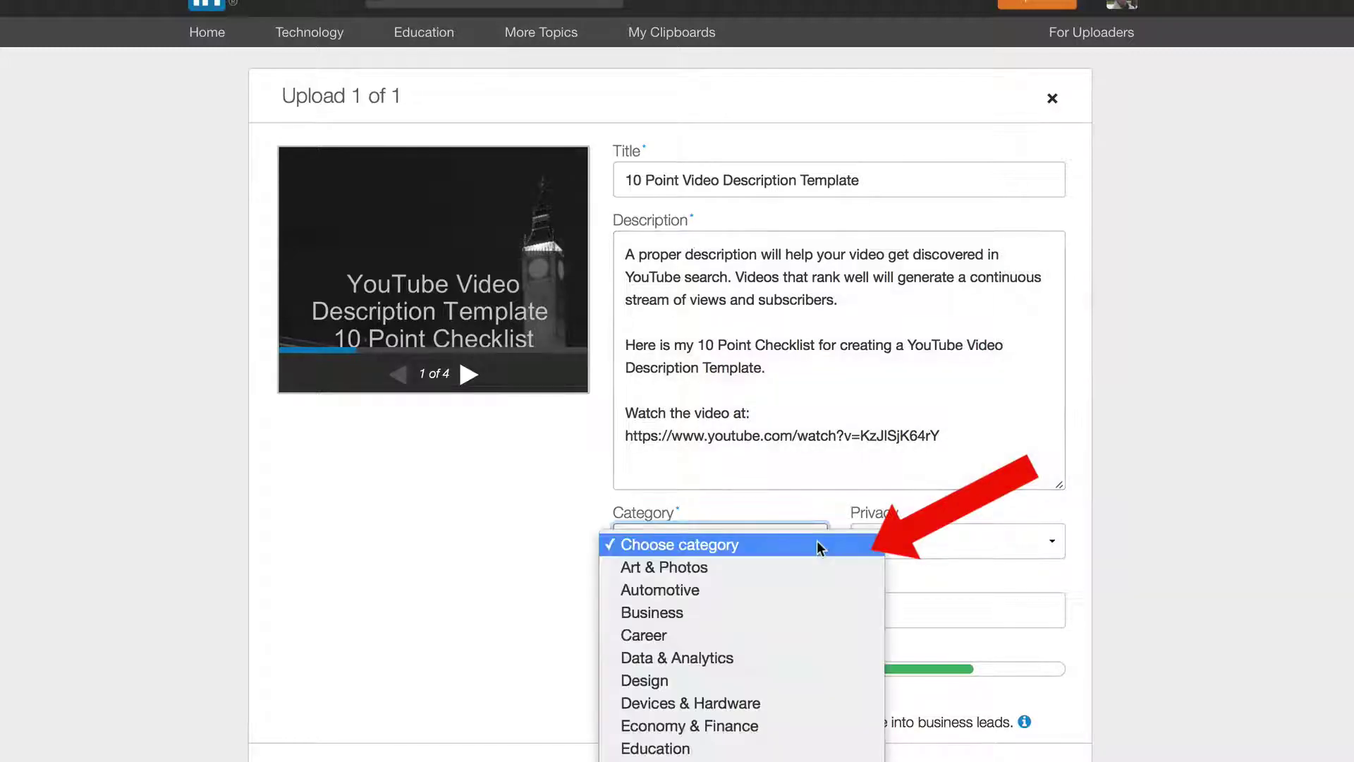
left_click(713, 704)
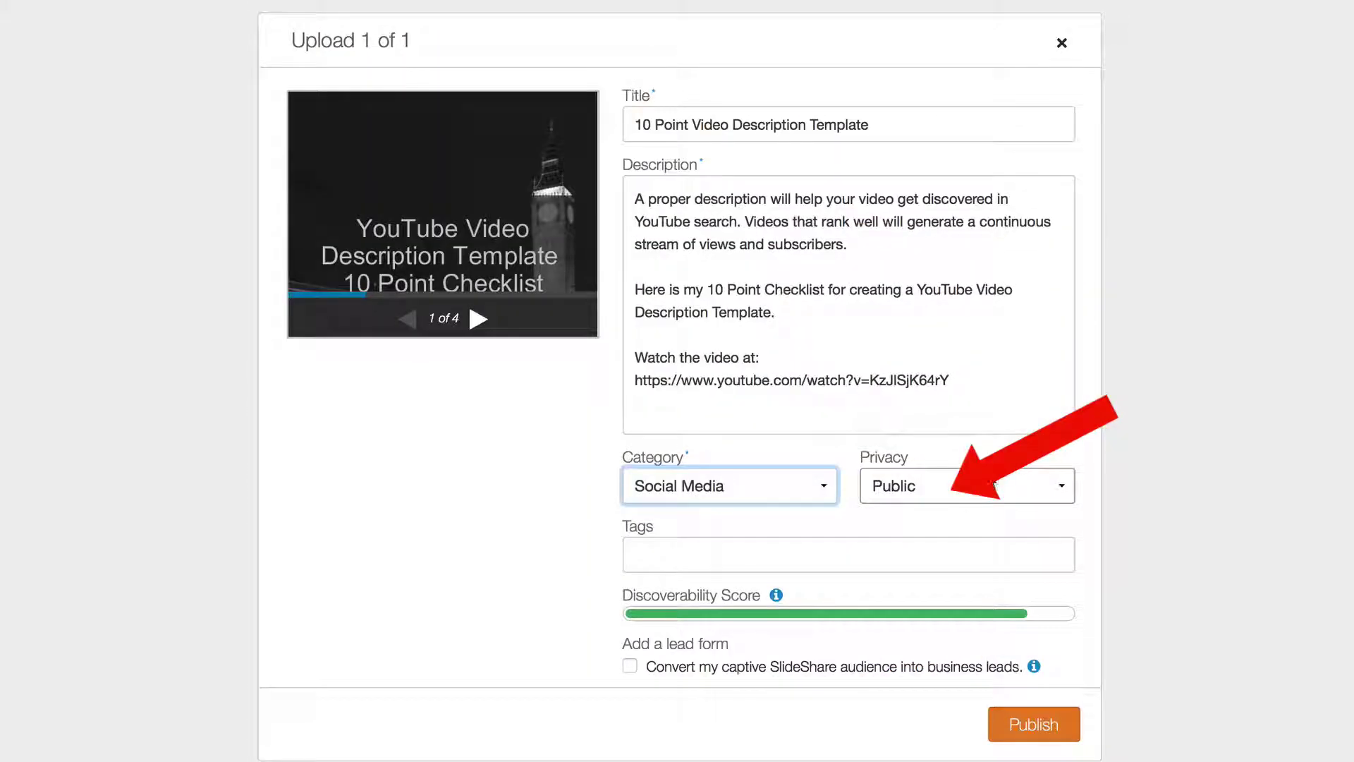
left_click(726, 547)
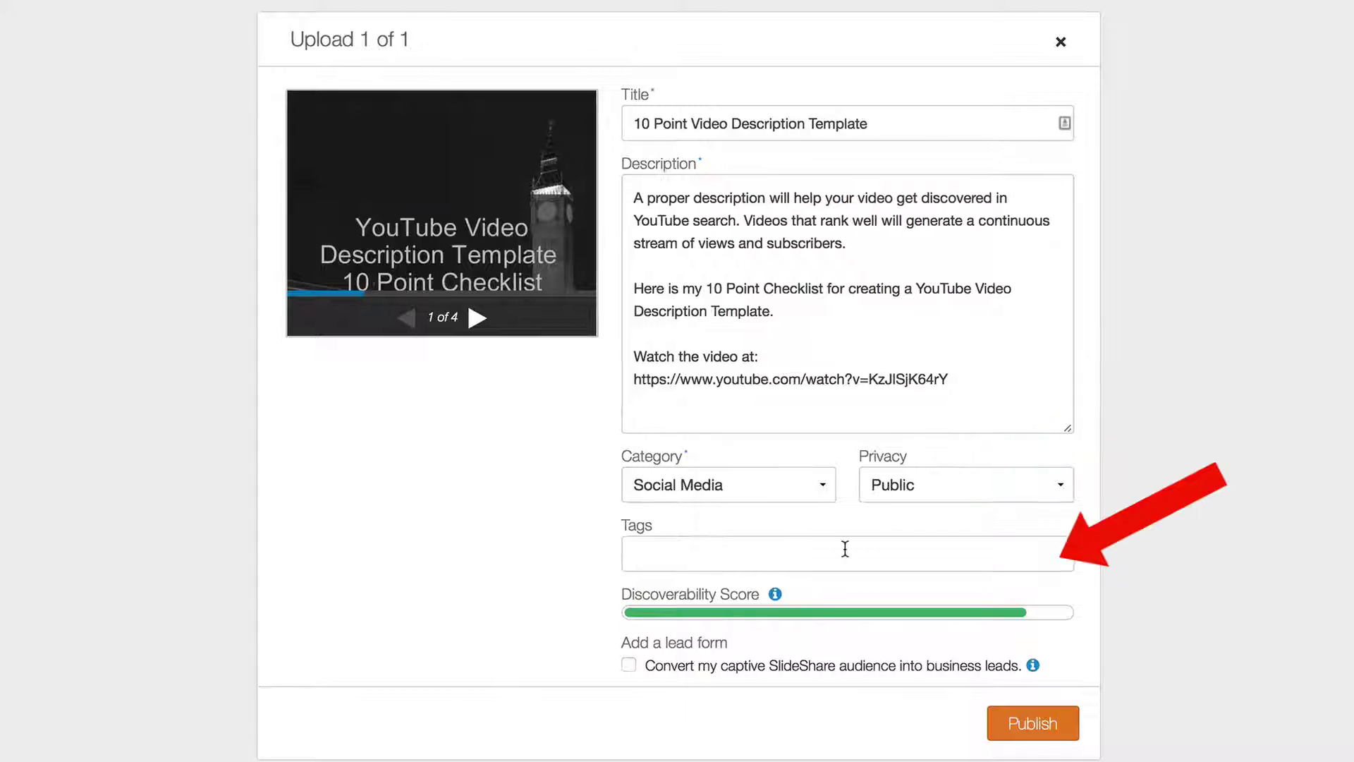
type("youtube description template, video description checklist")
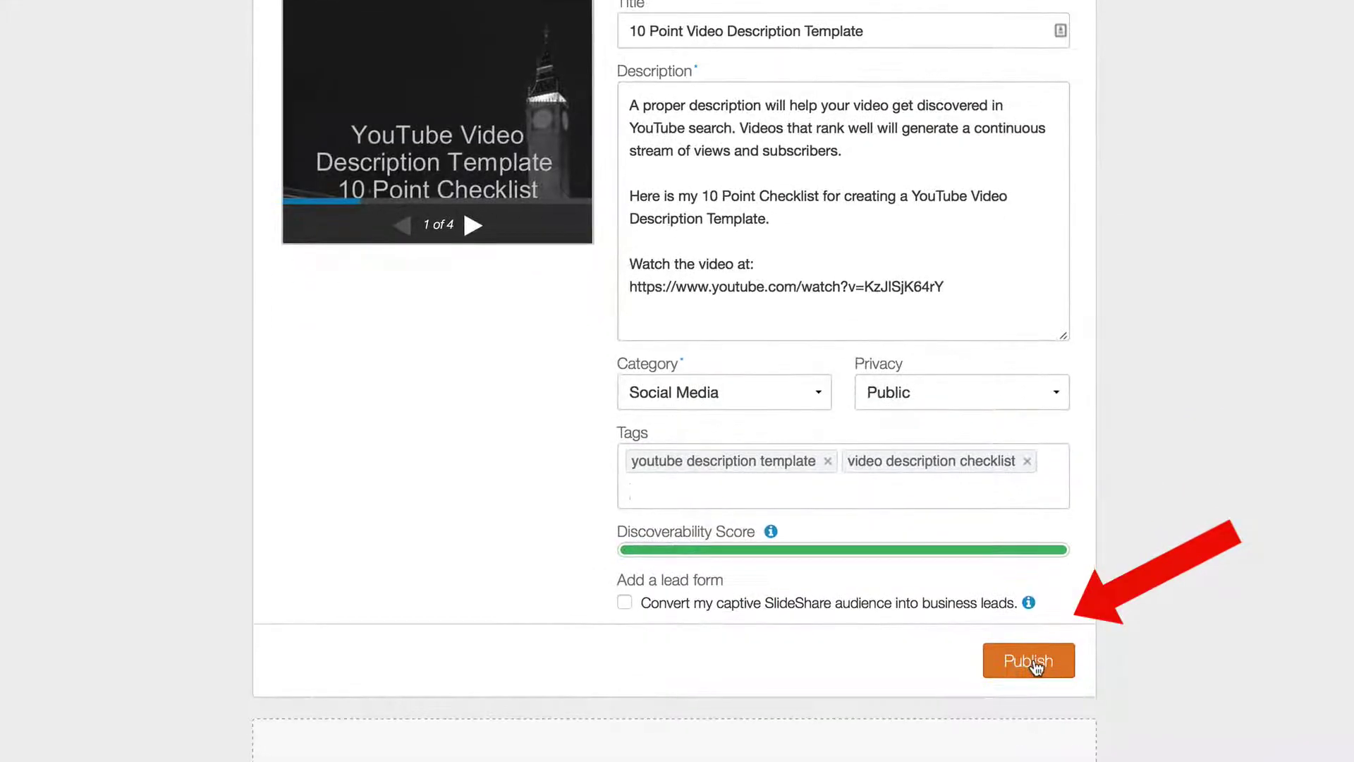
Publish the presentation and view its embed and link share codes.
left_click(1033, 643)
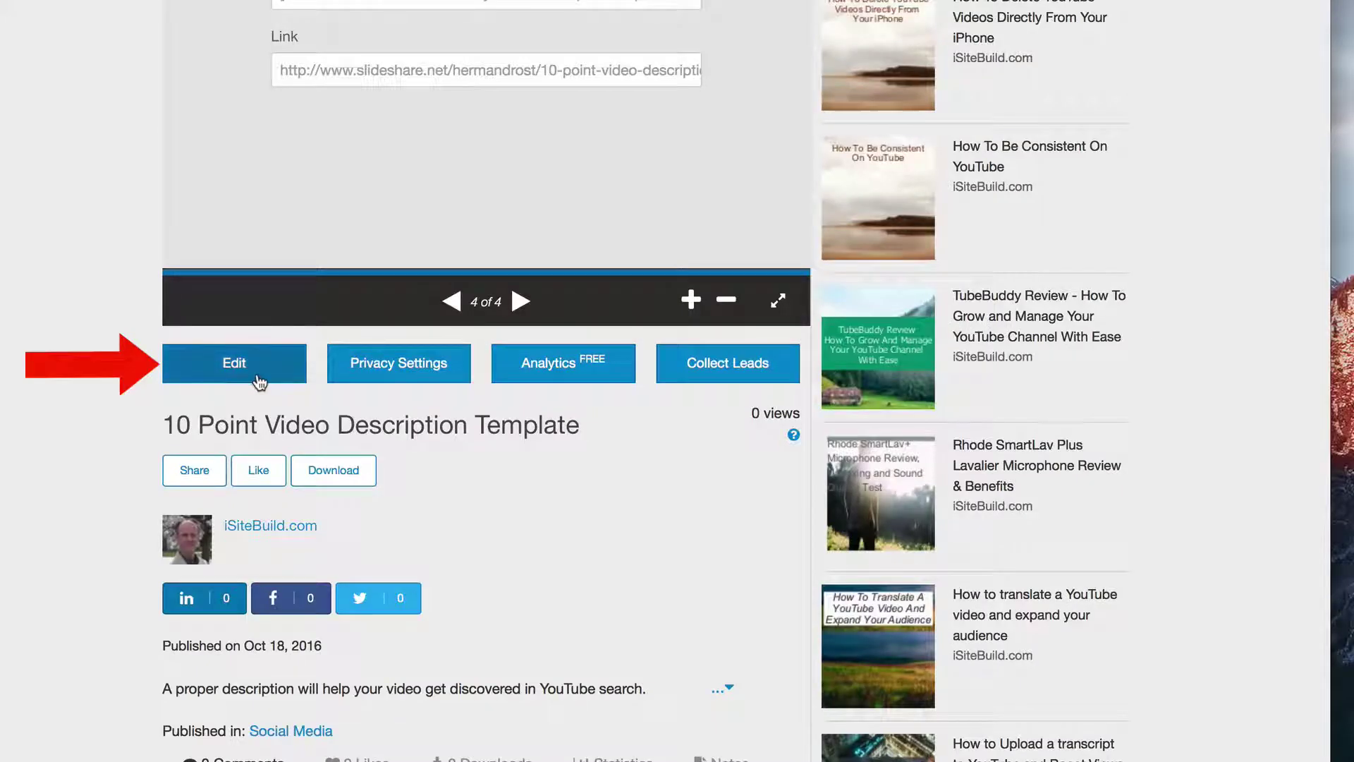
left_click(188, 470)
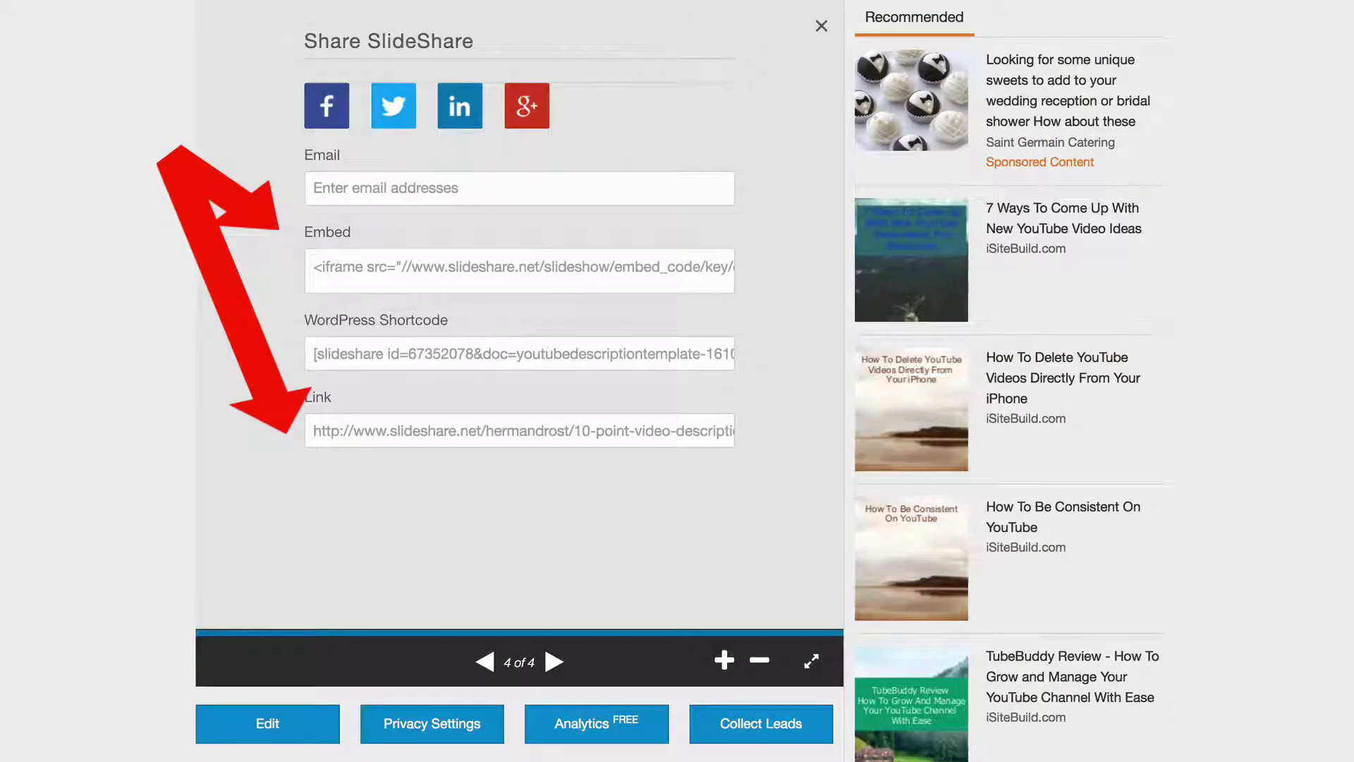
left_click(190, 470)
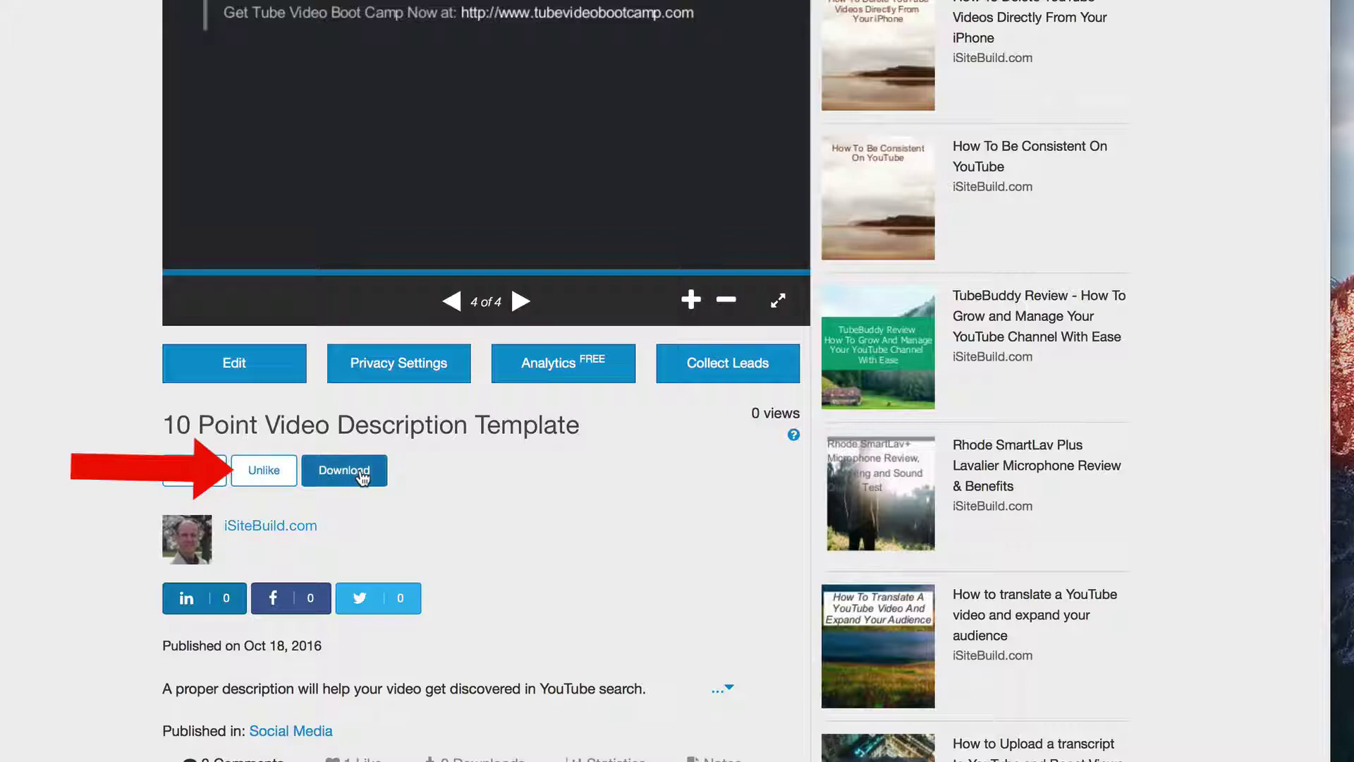